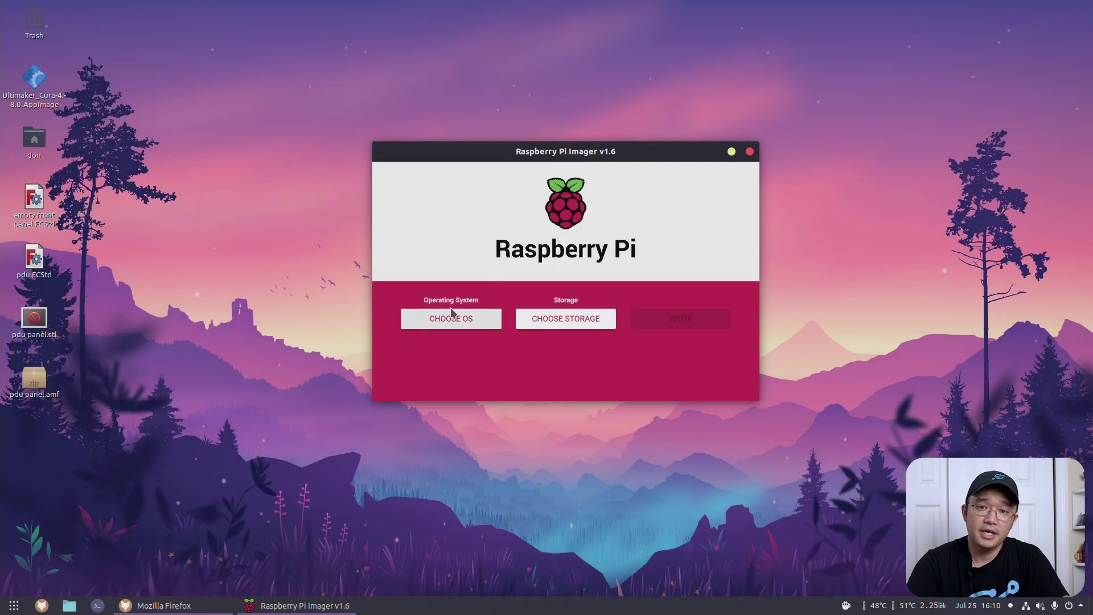
# Step: Choose Raspberry Pi OS Lite (32-bit) as the operating system to write
pyautogui.click(451, 319)
pyautogui.click(535, 277)
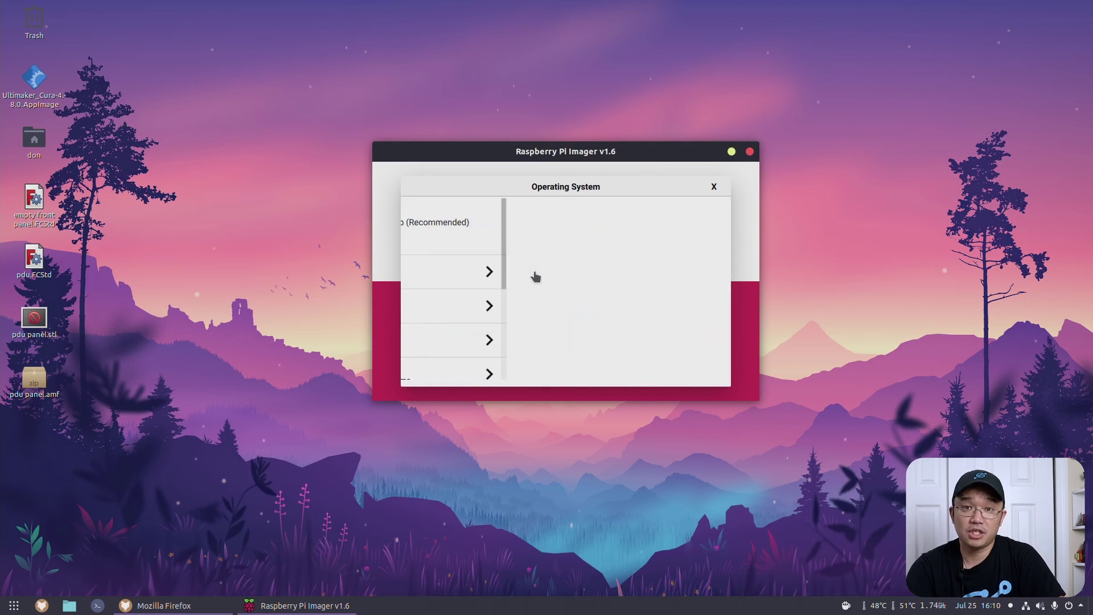
pyautogui.click(570, 260)
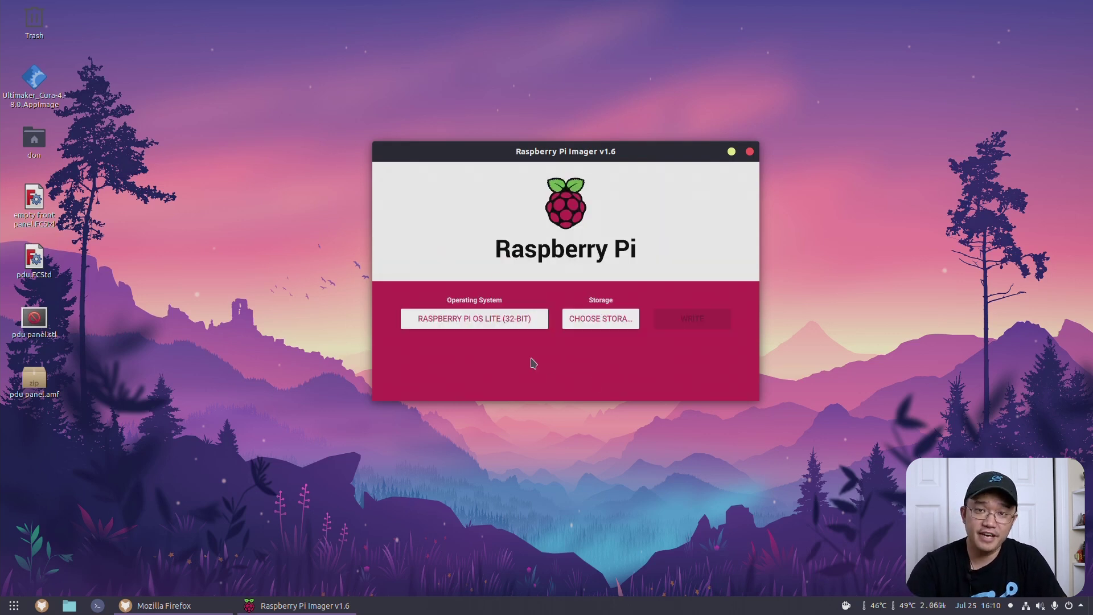
# Step: In the advanced image options, enable SSH and set the login password
pyautogui.hotkey('ctrl', 'shift', 'x')
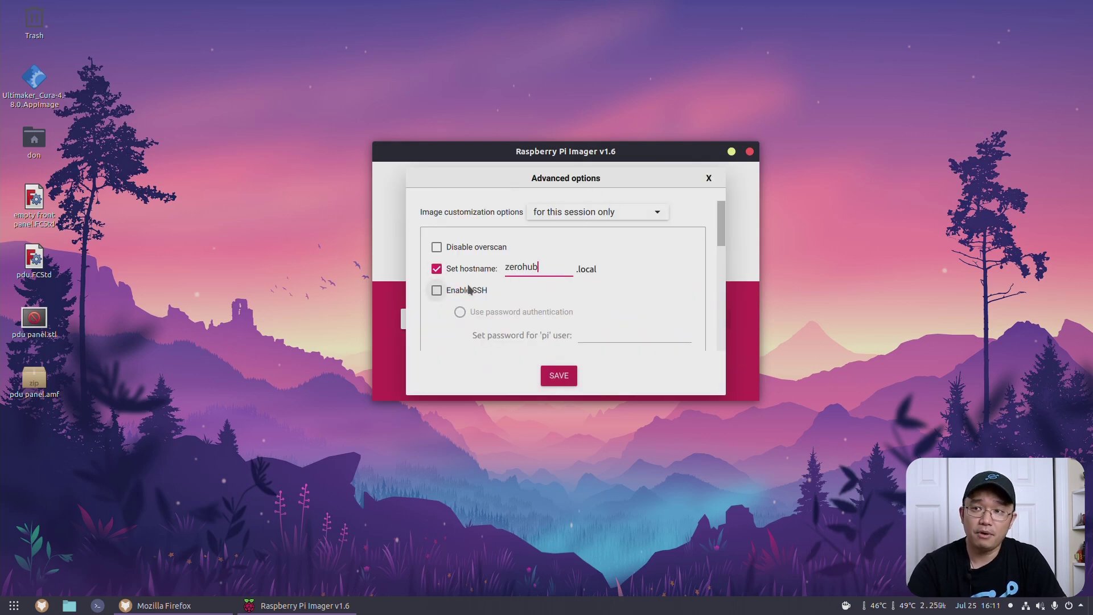
pyautogui.click(436, 290)
pyautogui.write('*******')
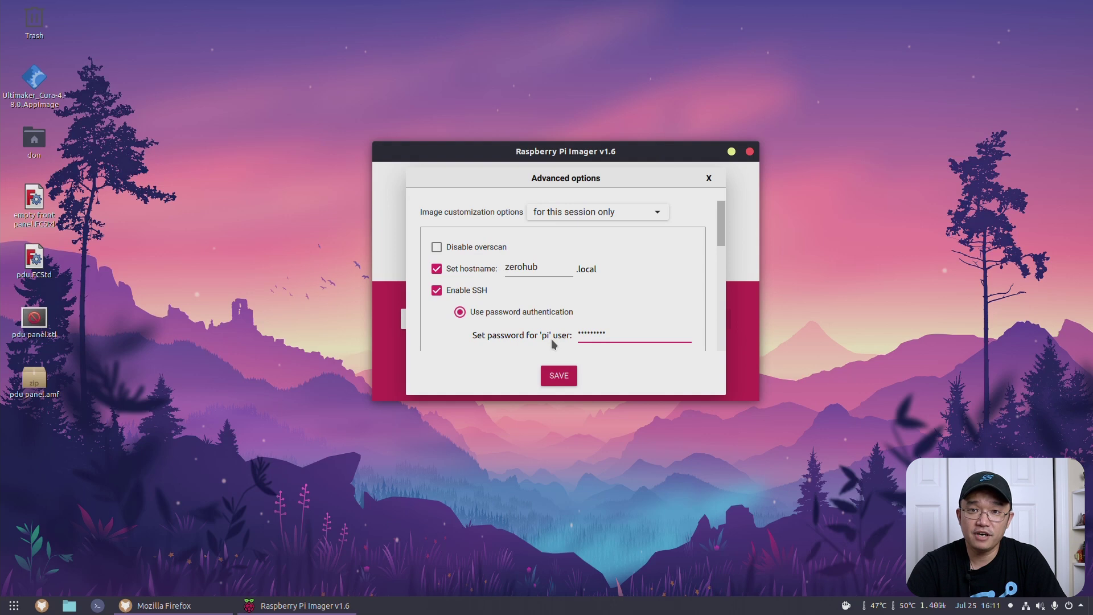
pyautogui.scroll(-4, 521, 275)
# Step: Enable wifi configuration for the image and set the wifi country to GF
pyautogui.click(439, 269)
pyautogui.scroll(-1, 501, 272)
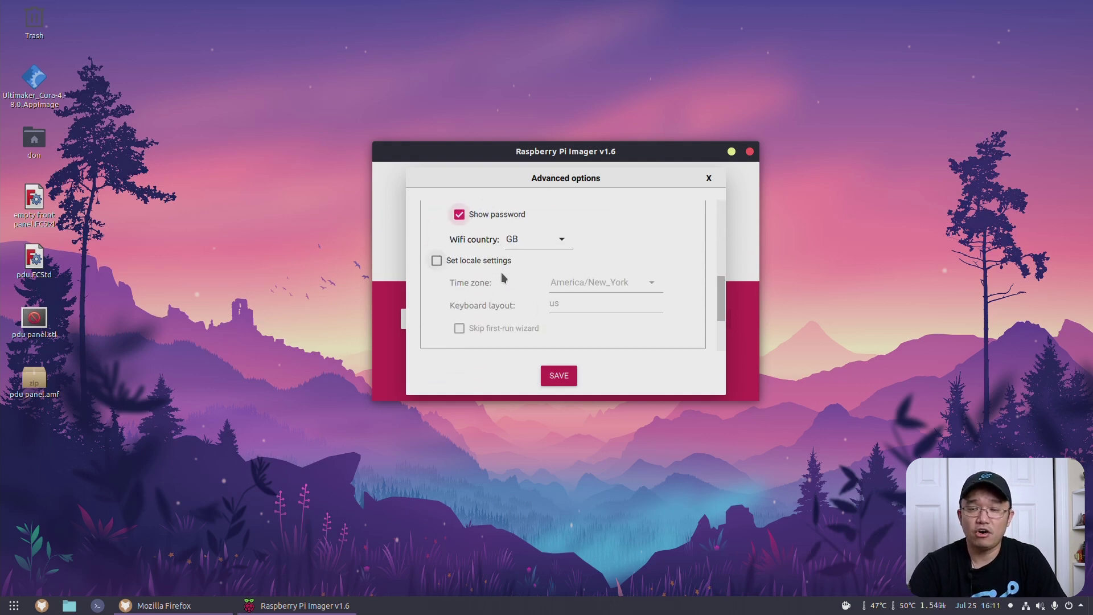
pyautogui.scroll(-3, 501, 272)
pyautogui.scroll(3, 530, 237)
pyautogui.click(562, 247)
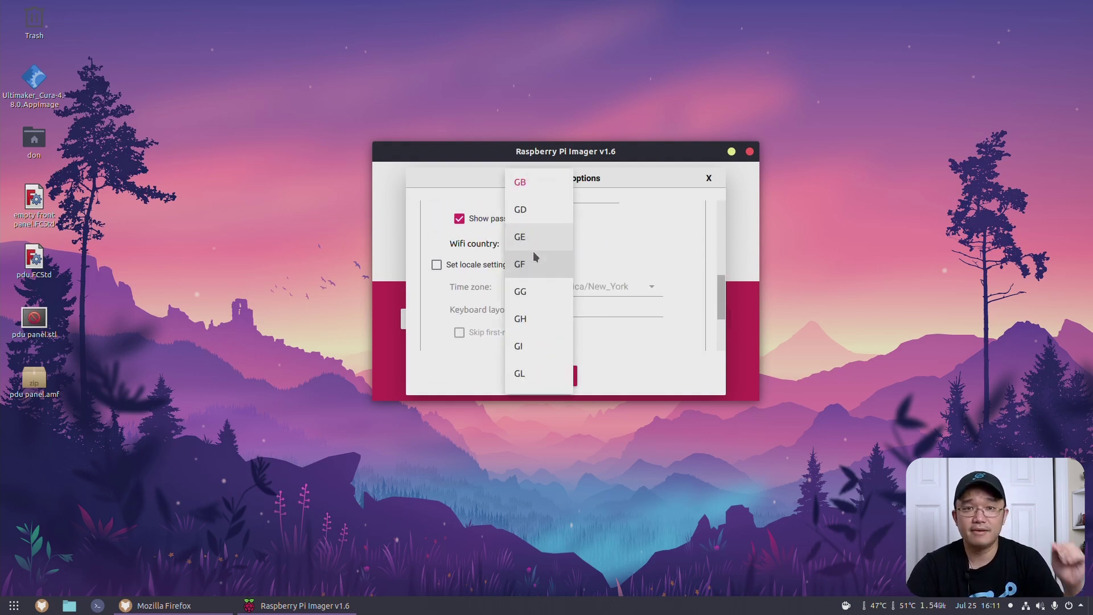
pyautogui.click(535, 268)
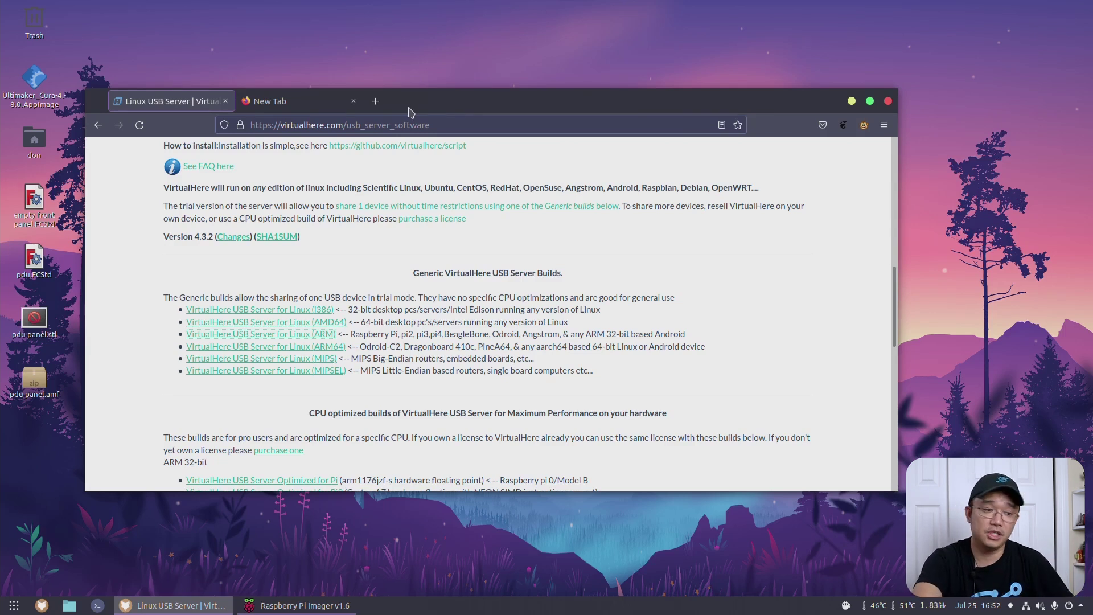
# Step: Open a new terminal window and place it at the top centre of the screen
pyautogui.click(304, 101)
pyautogui.click(176, 101)
pyautogui.click(290, 103)
pyautogui.click(176, 110)
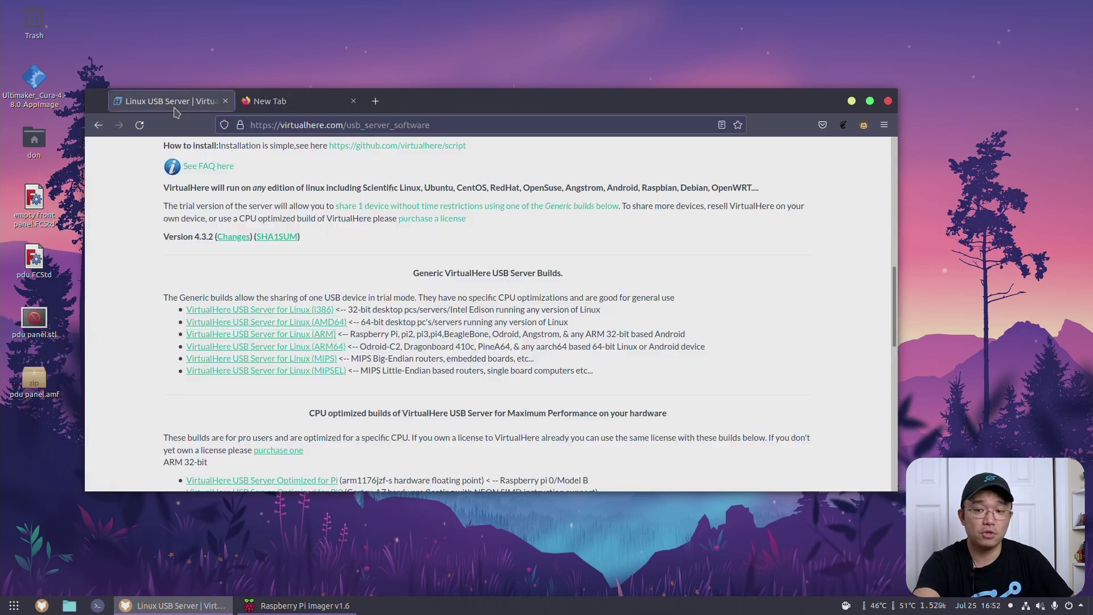
pyautogui.click(97, 605)
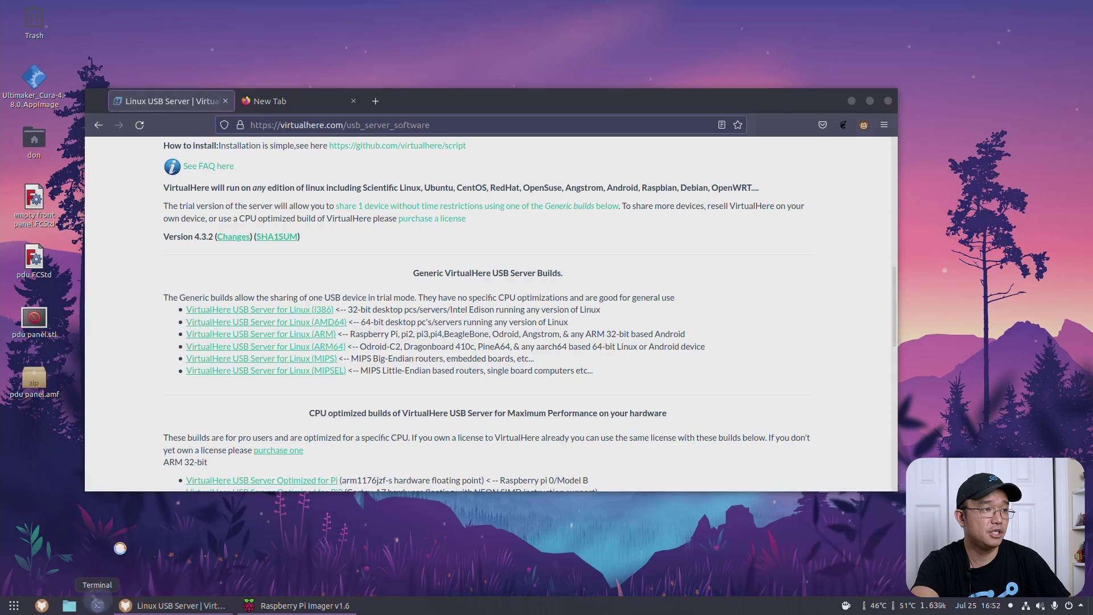
pyautogui.moveTo(275, 12); pyautogui.dragTo(568, 35)
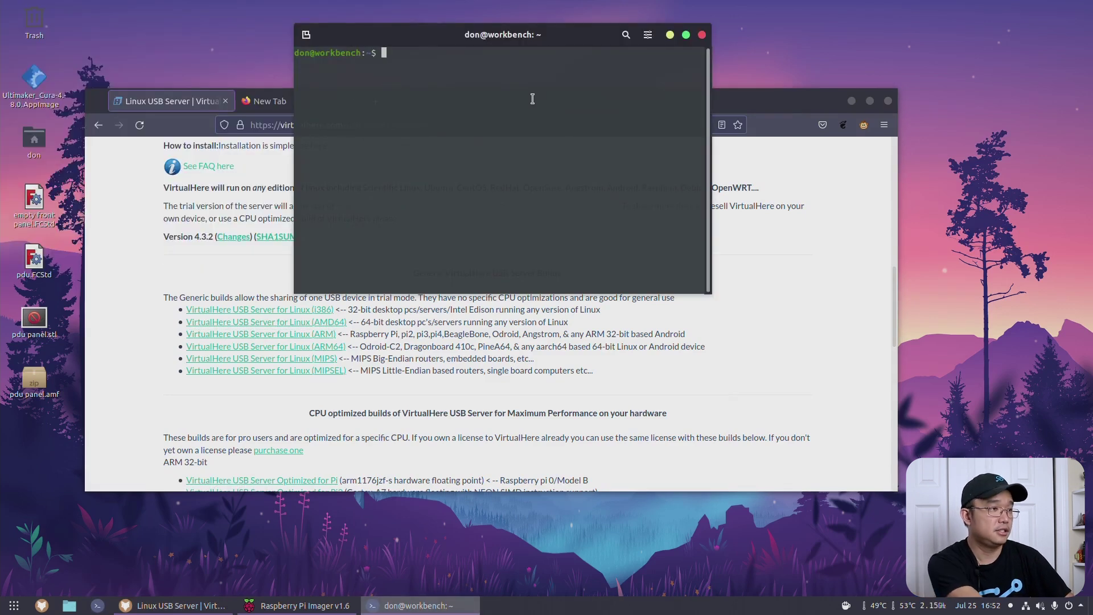
pyautogui.write('ssh ')
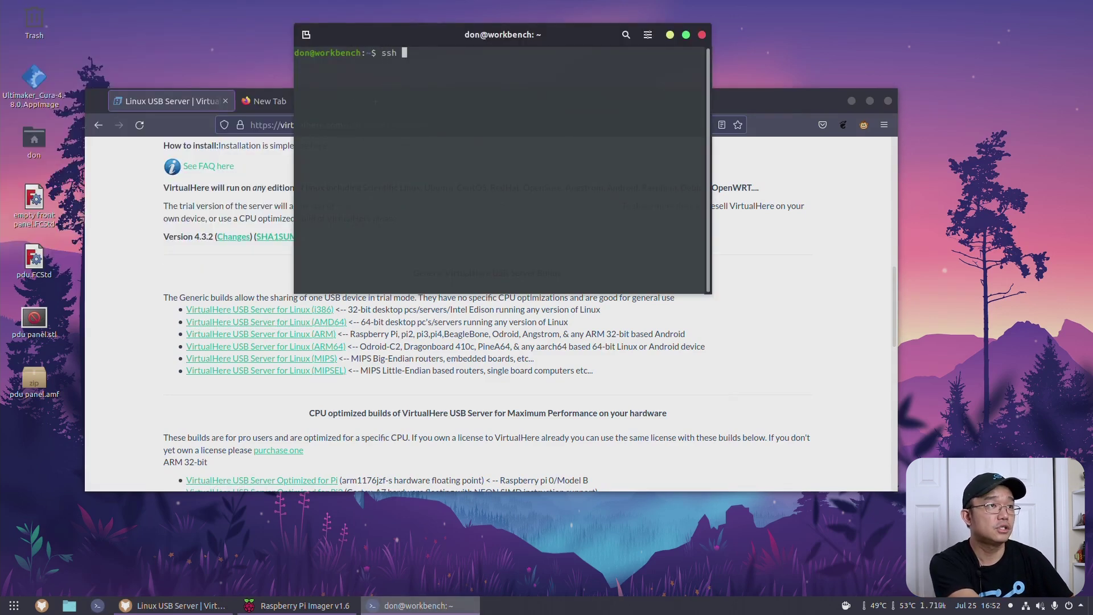
pyautogui.write('pi@')
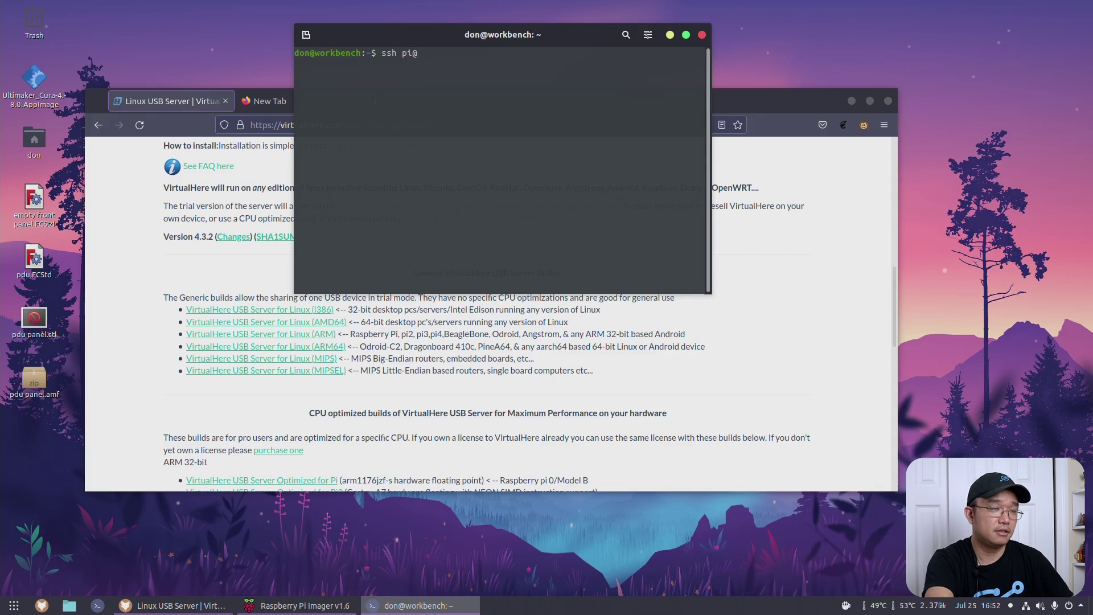
pyautogui.write('192.168.105.1')
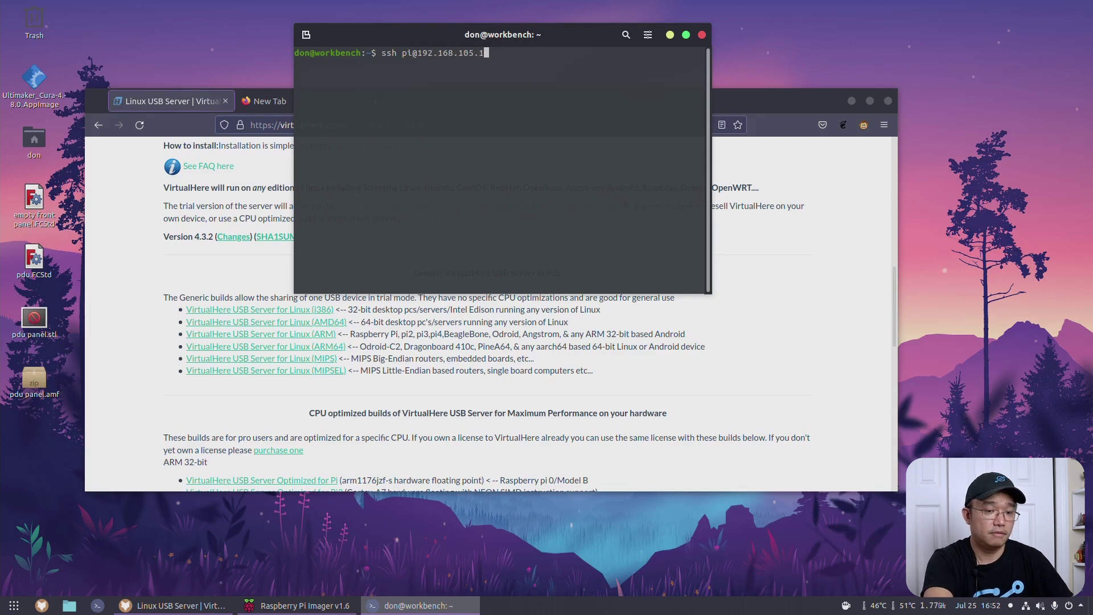
pyautogui.write('39')
pyautogui.press('Return')
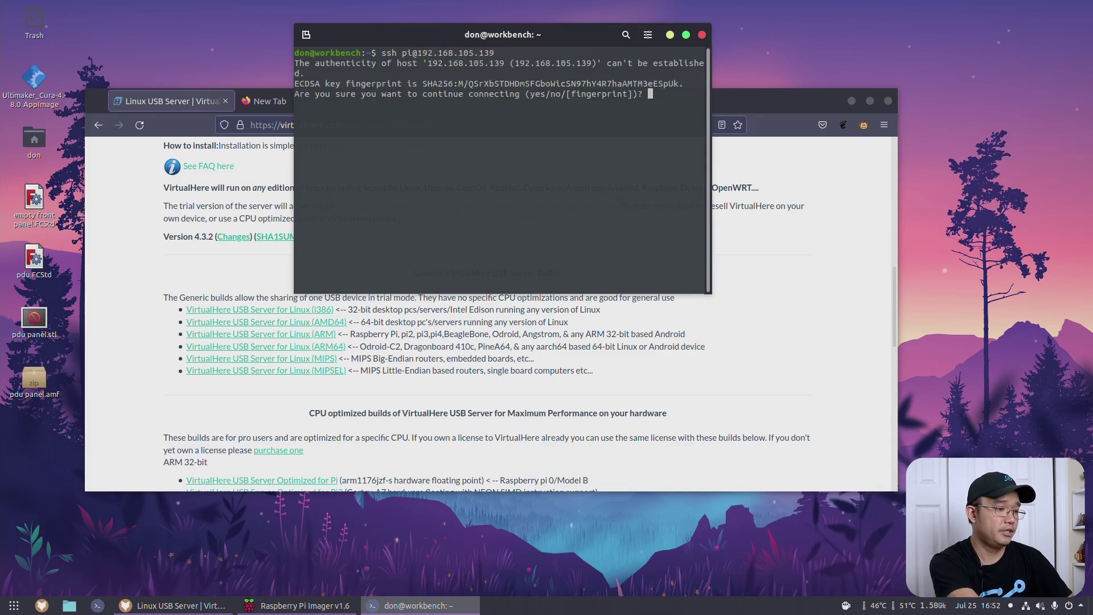
pyautogui.write('yes')
pyautogui.press('Return')
pyautogui.write('raspberry')
pyautogui.press('Return')
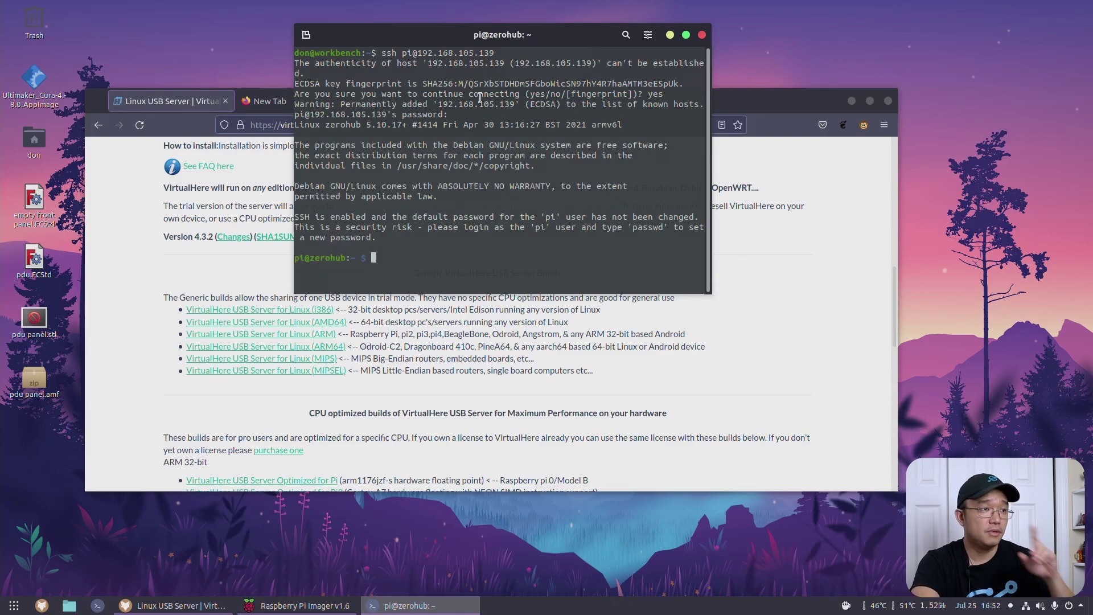
pyautogui.click(145, 165)
# Step: Copy the generic Linux (ARM) vhusbdarm server download link from VirtualHere's server builds list
pyautogui.scroll(10, 111, 252)
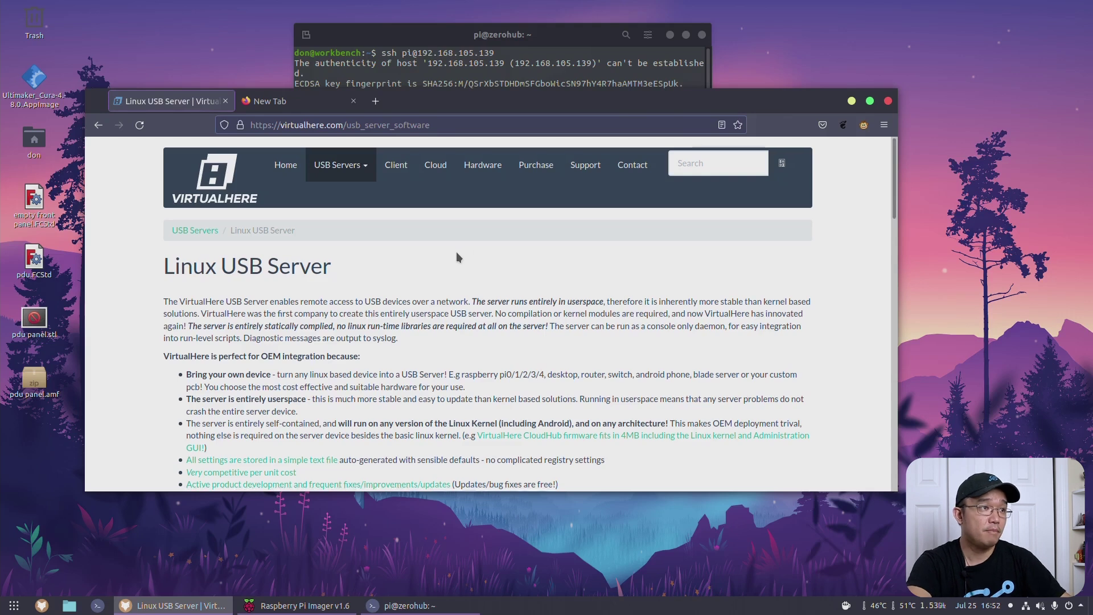
pyautogui.scroll(-3, 456, 256)
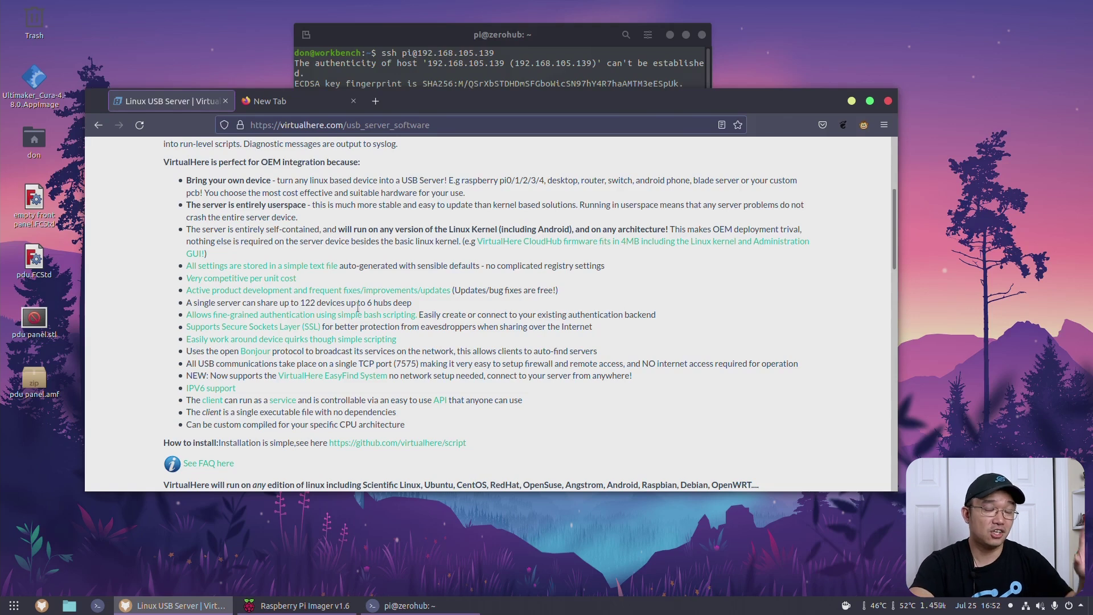
pyautogui.scroll(3, 367, 313)
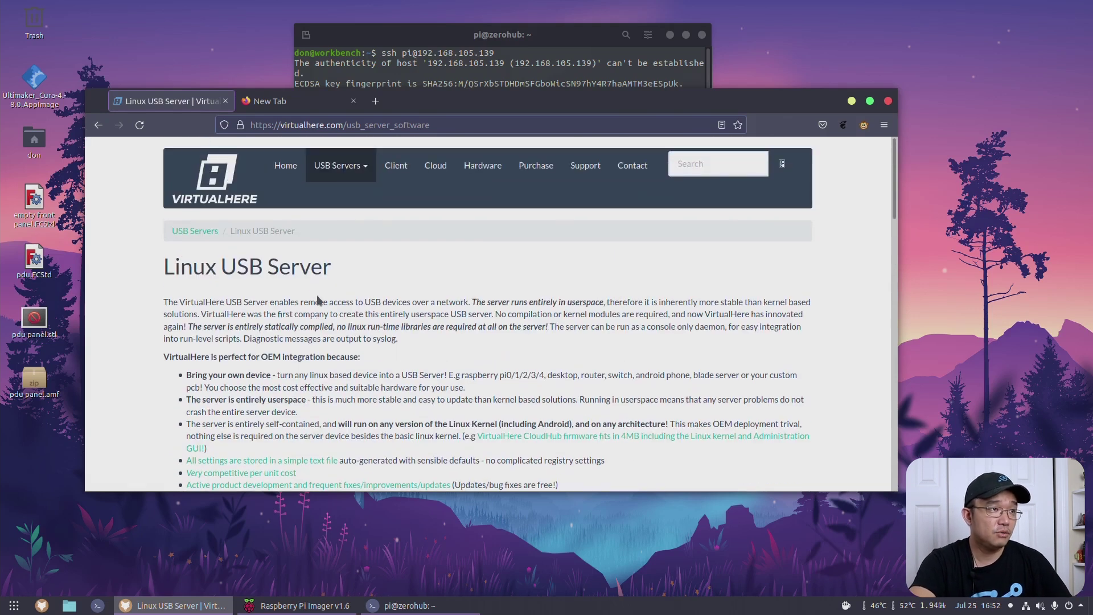
pyautogui.click(358, 165)
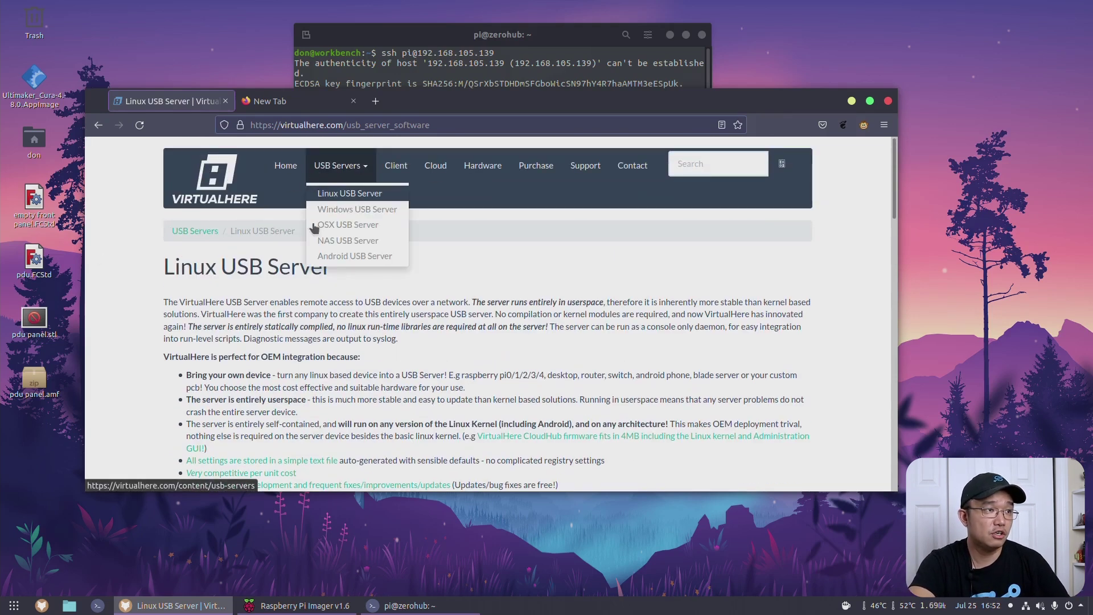
pyautogui.scroll(-12, 464, 374)
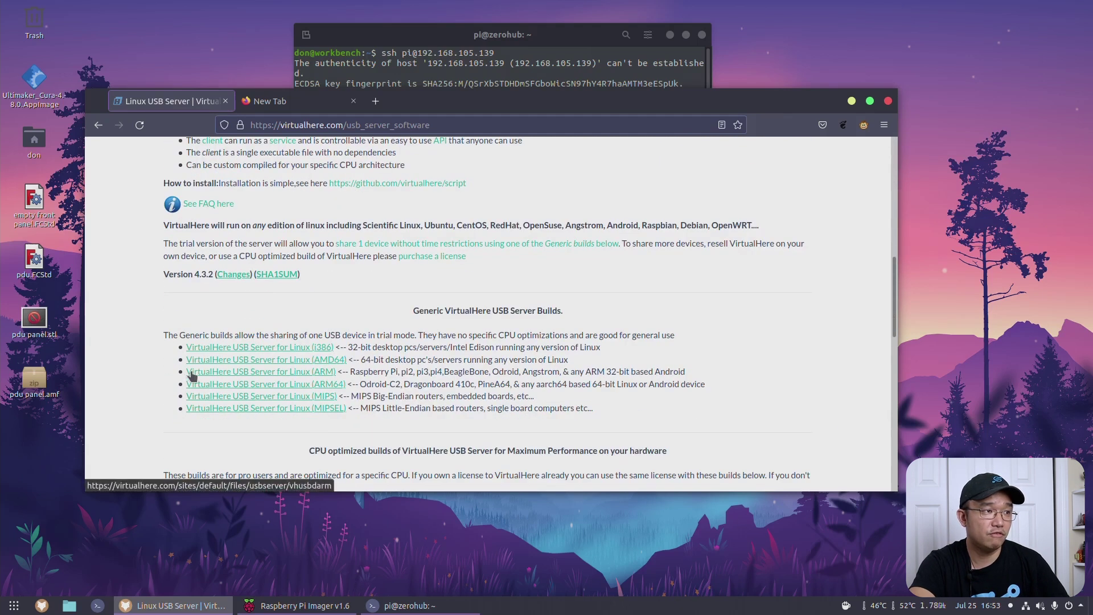
pyautogui.rightClick(319, 377)
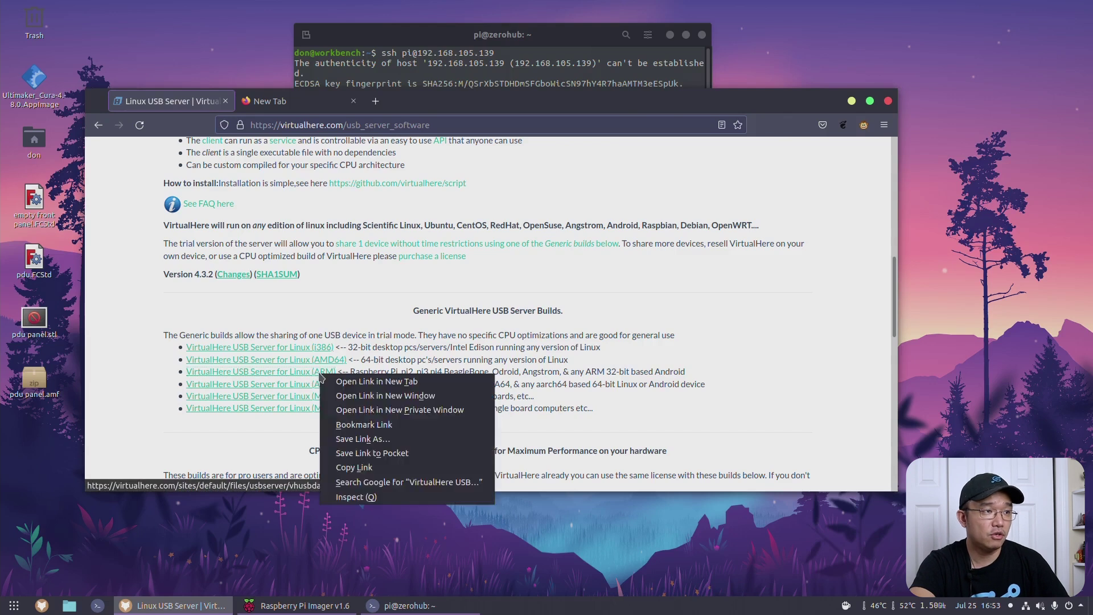
pyautogui.click(391, 466)
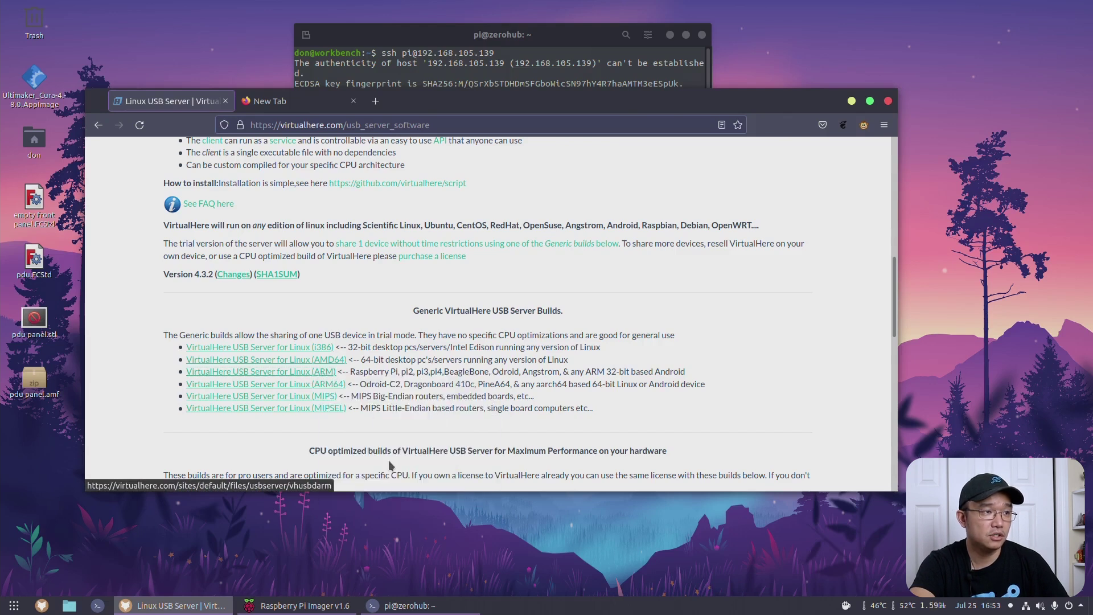
pyautogui.click(481, 52)
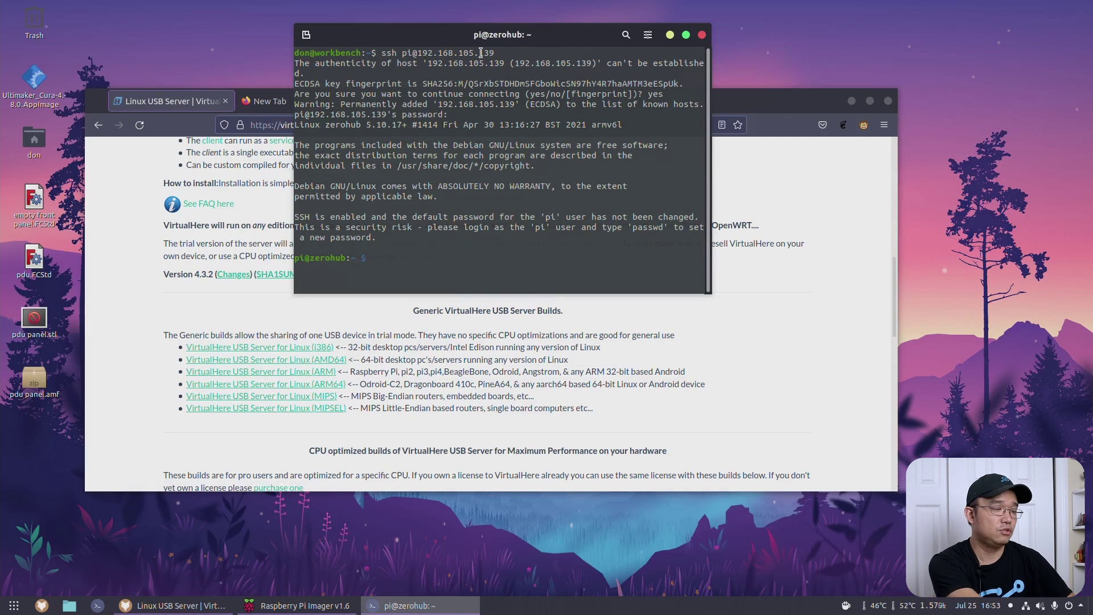
# Step: Download vhusbdarm onto the Pi with wget and the copied link, then list the files
pyautogui.write('wget')
pyautogui.hotkey('ctrl', 'shift', 'v')
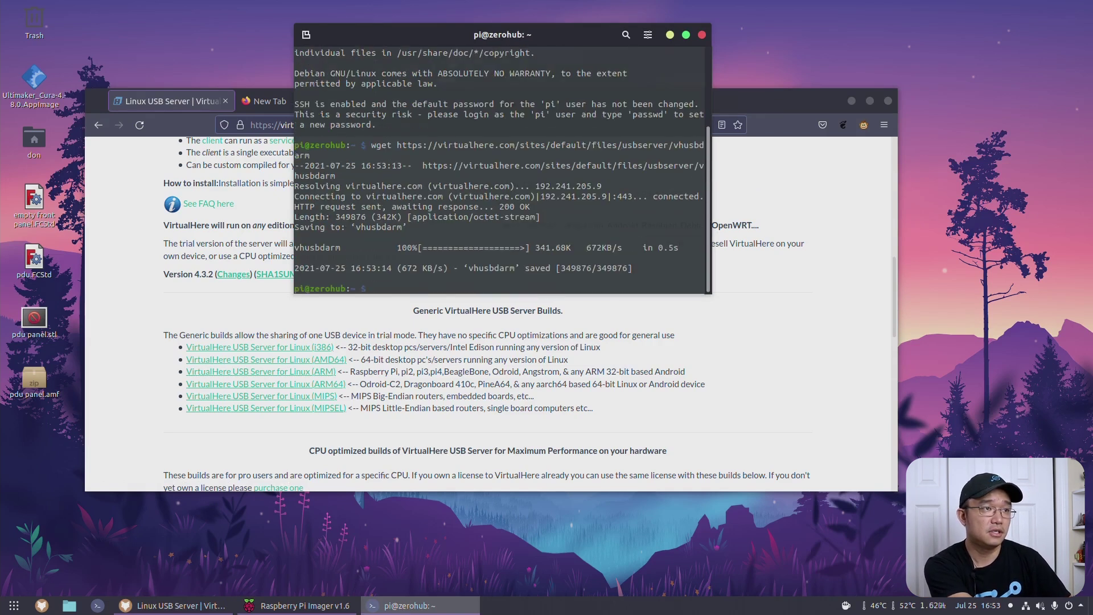
pyautogui.write('ls')
pyautogui.press('Return')
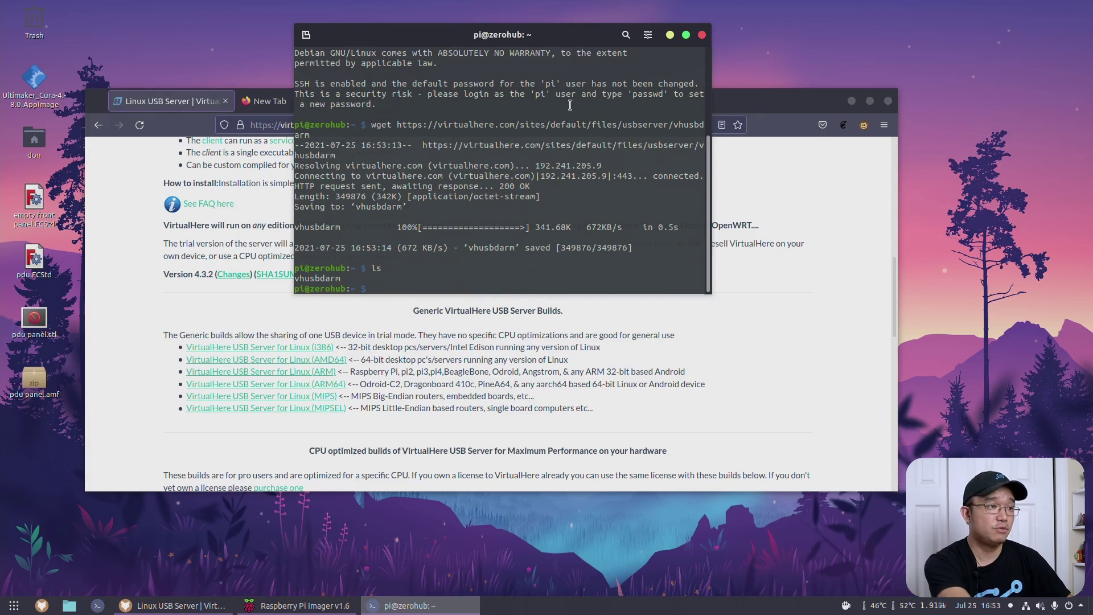
# Step: Make vhusbdarm executable with chmod +x, then start a sudo nano /etc/rc.local command
pyautogui.write('chmod +x ')
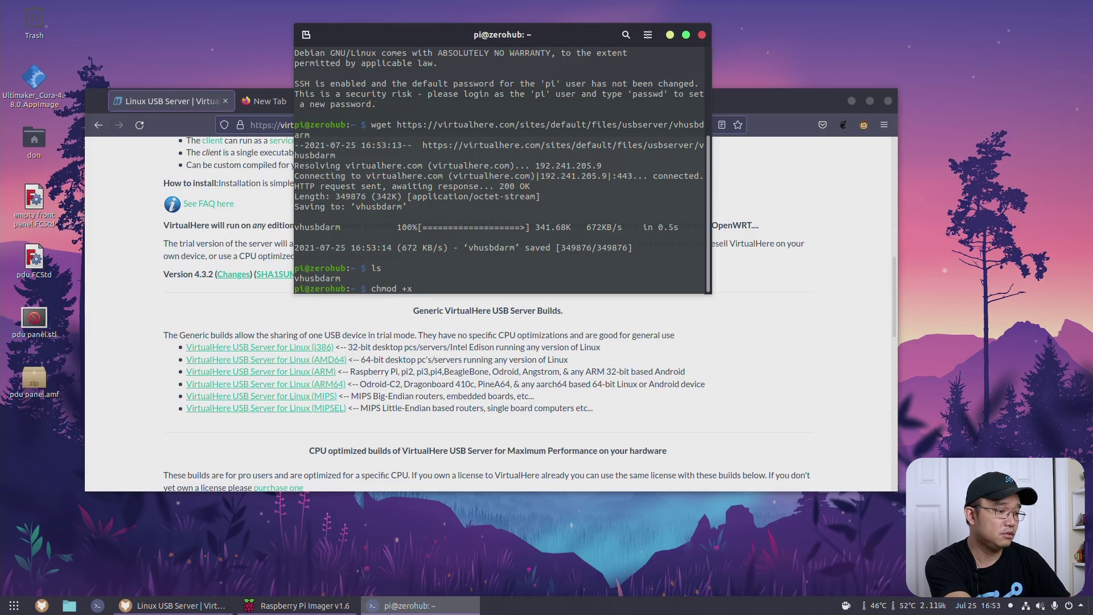
pyautogui.write('vh')
pyautogui.press('Tab')
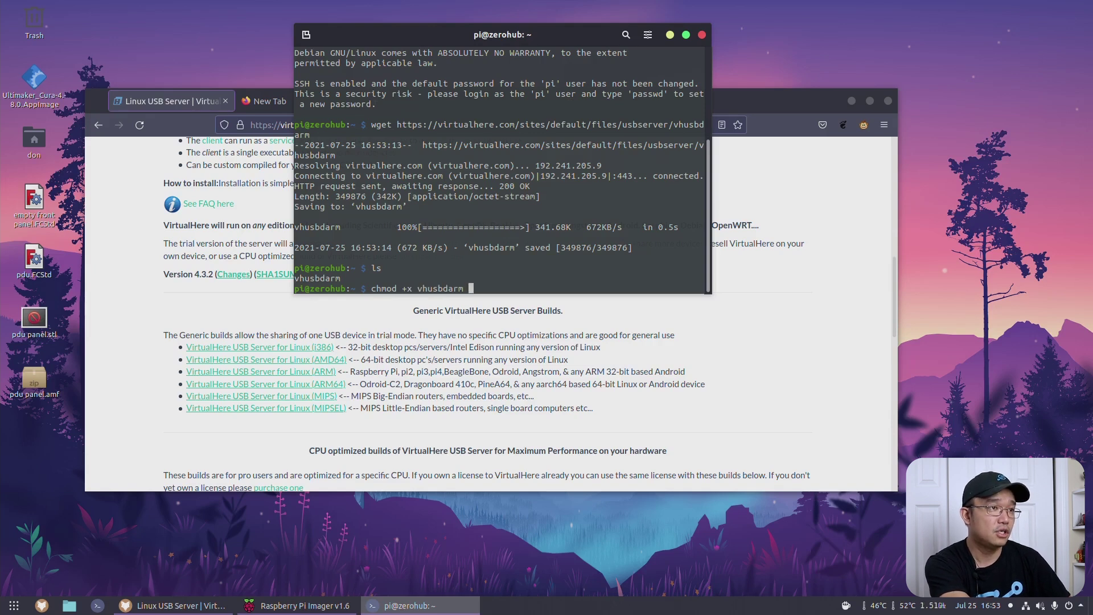
pyautogui.press('Return')
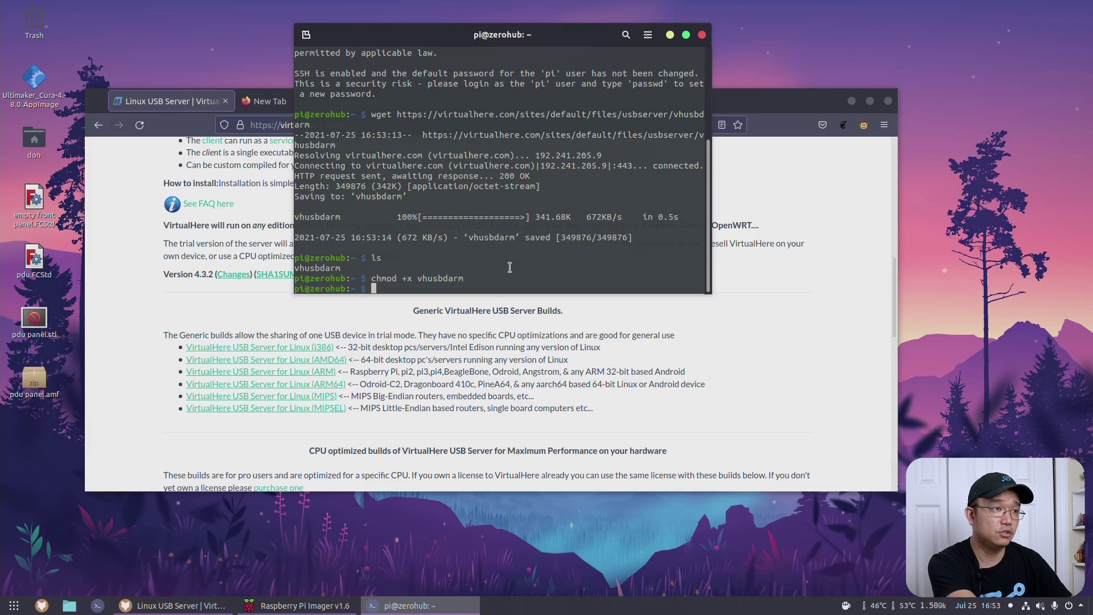
pyautogui.write('sudo nano /etc/')
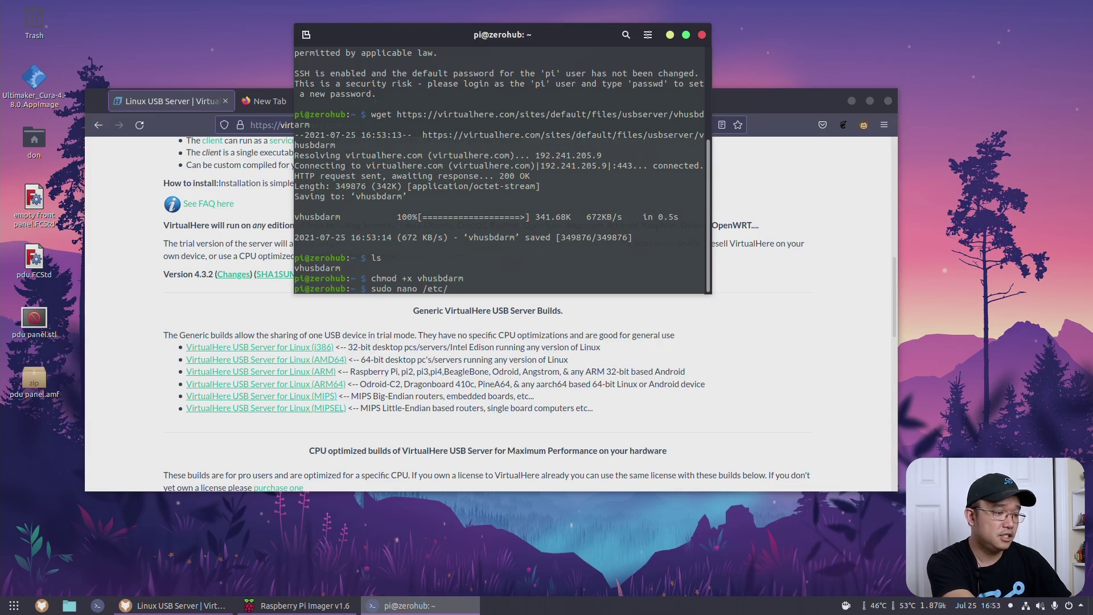
pyautogui.write('rc.local')
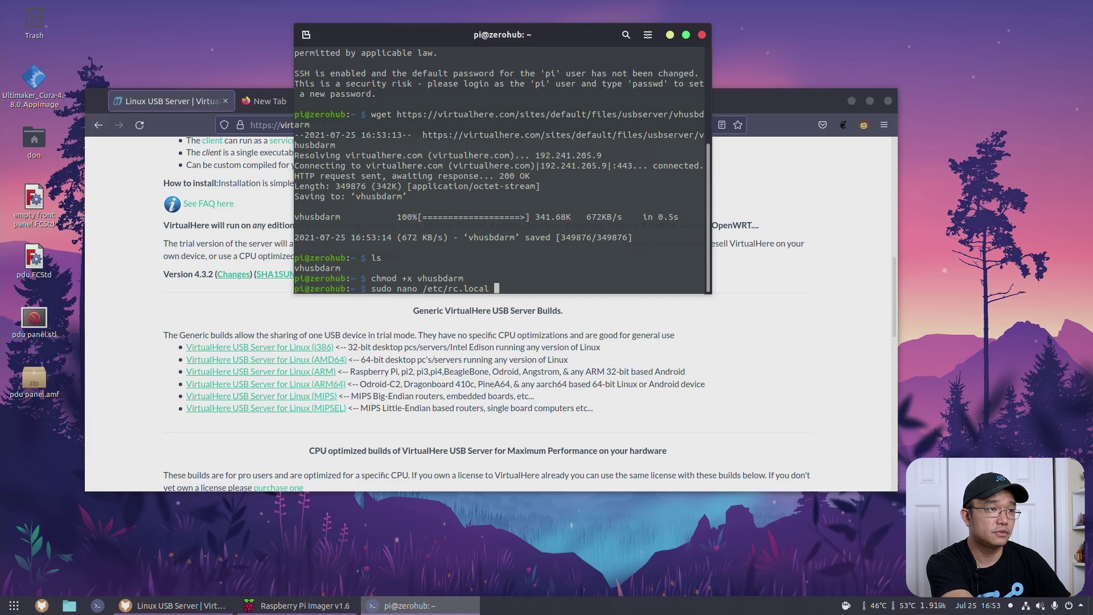
# Step: Add '/home/pi/vhusbdarm -b &' above exit 0 in /etc/rc.local and save the file
pyautogui.press('Return')
pyautogui.press('Down')
pyautogui.press('Down')
pyautogui.press('Down')
pyautogui.press('Down')
pyautogui.press('Down')
pyautogui.press('Down')
pyautogui.press('Down')
pyautogui.press('Down')
pyautogui.press('Down')
pyautogui.press('Down')
pyautogui.press('Down')
pyautogui.press('Down')
pyautogui.press('Down')
pyautogui.press('Down')
pyautogui.press('Down')
pyautogui.press('Down')
pyautogui.press('Down')
pyautogui.press('Down')
pyautogui.press('Down')
pyautogui.press('Down')
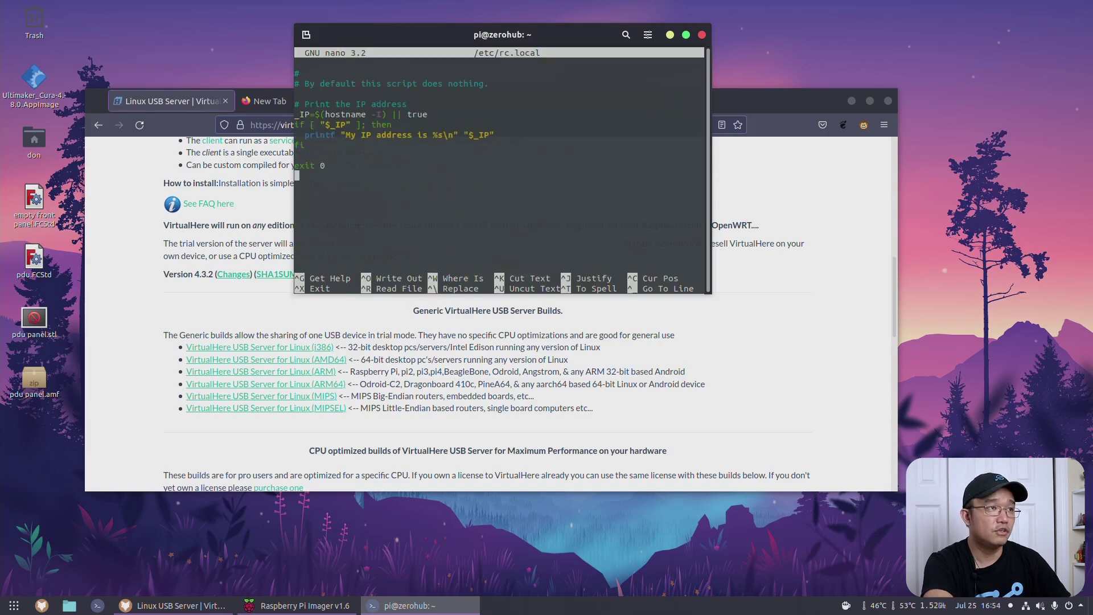
pyautogui.press('Up')
pyautogui.press('Up')
pyautogui.write('/')
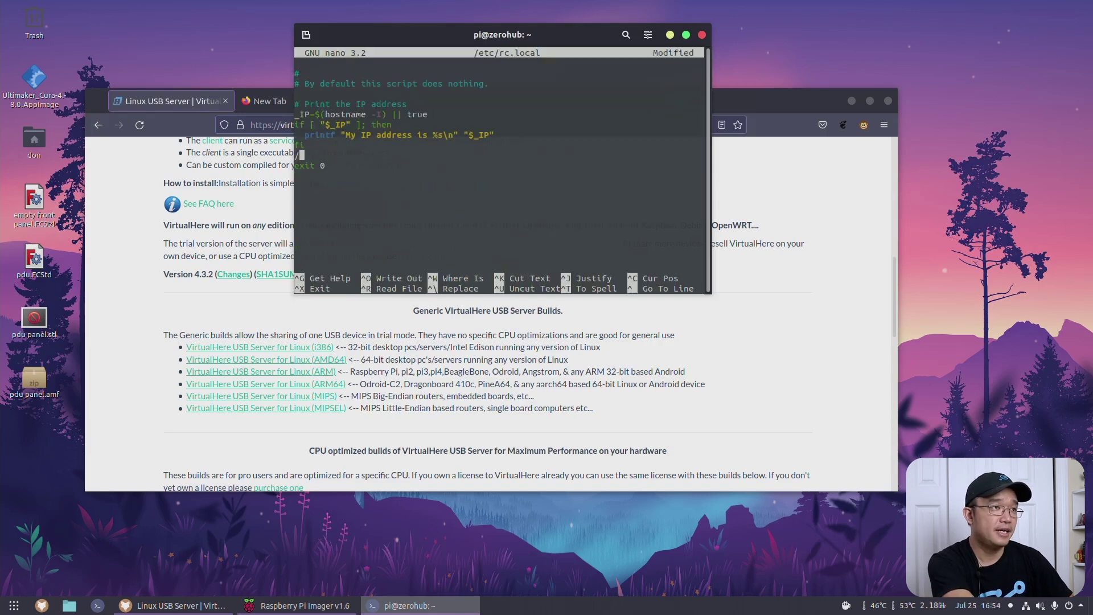
pyautogui.write('home/pi/')
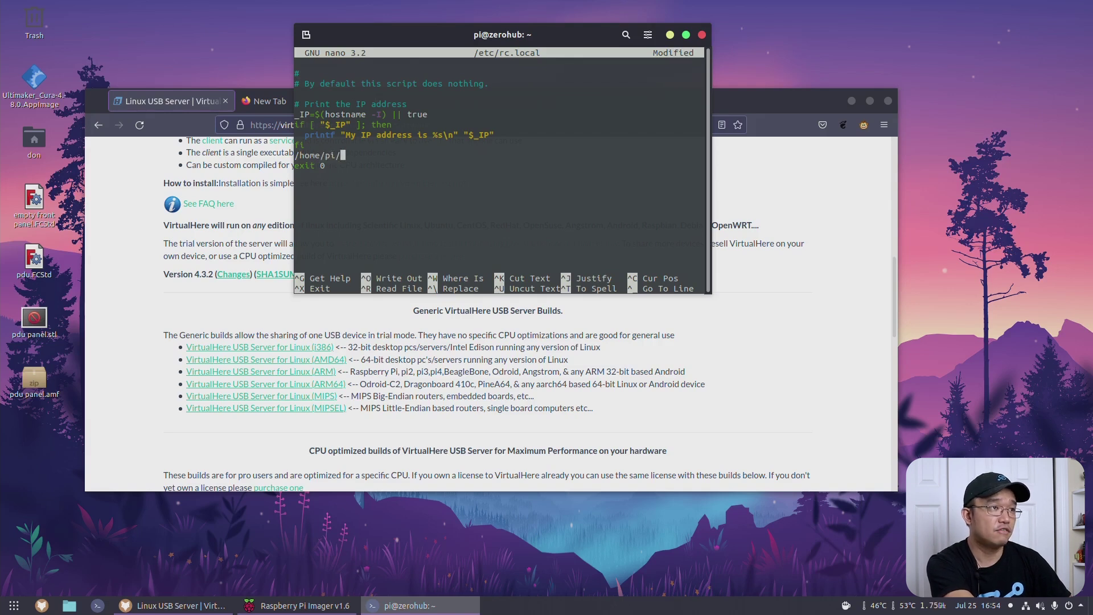
pyautogui.write('vh')
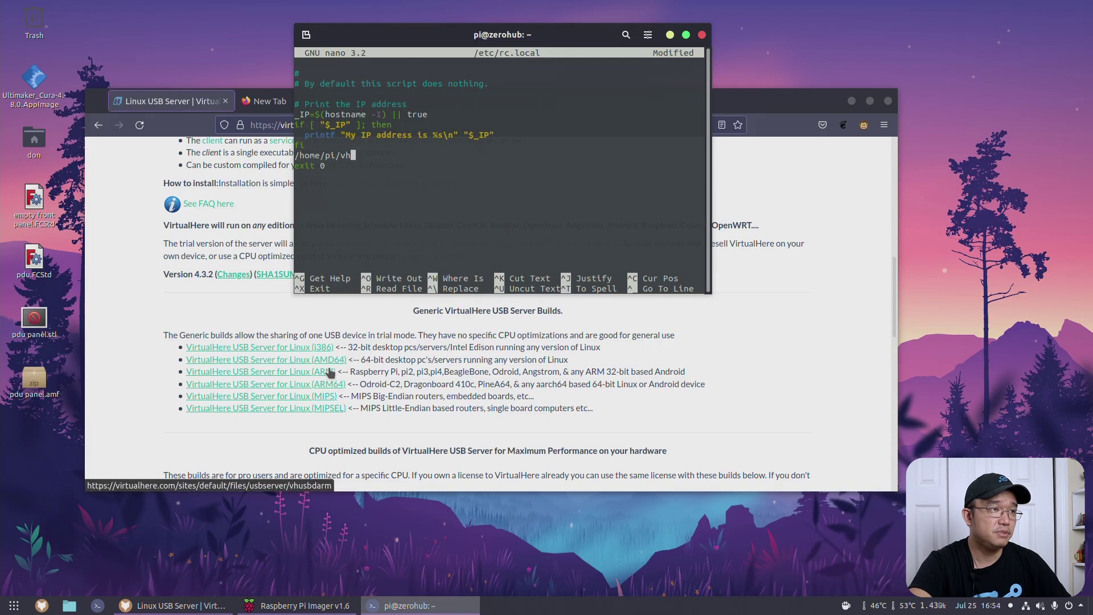
pyautogui.write('usbd')
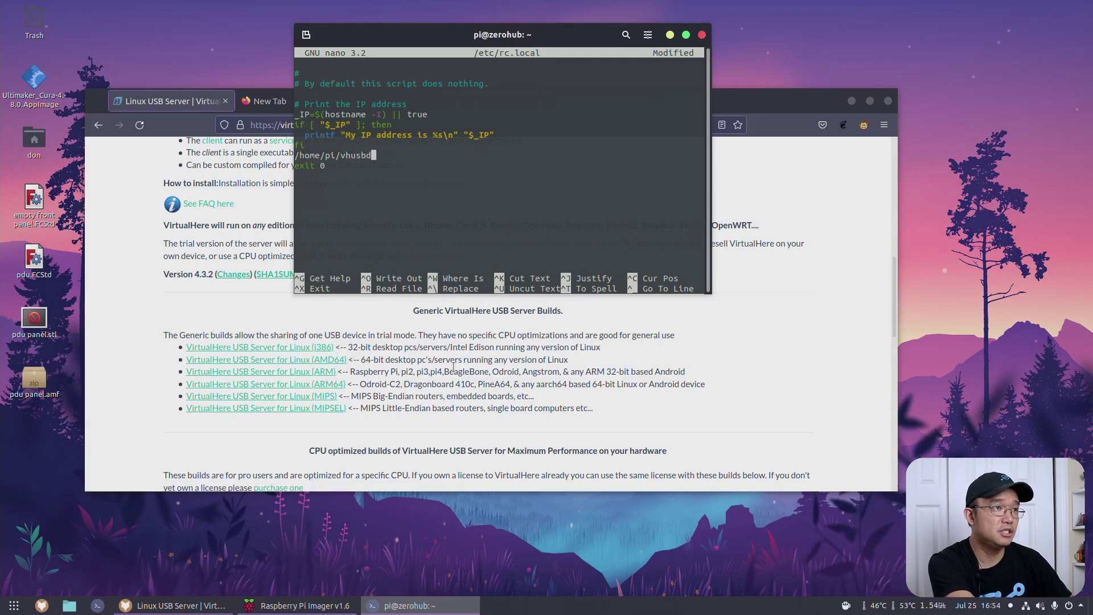
pyautogui.write('arm -')
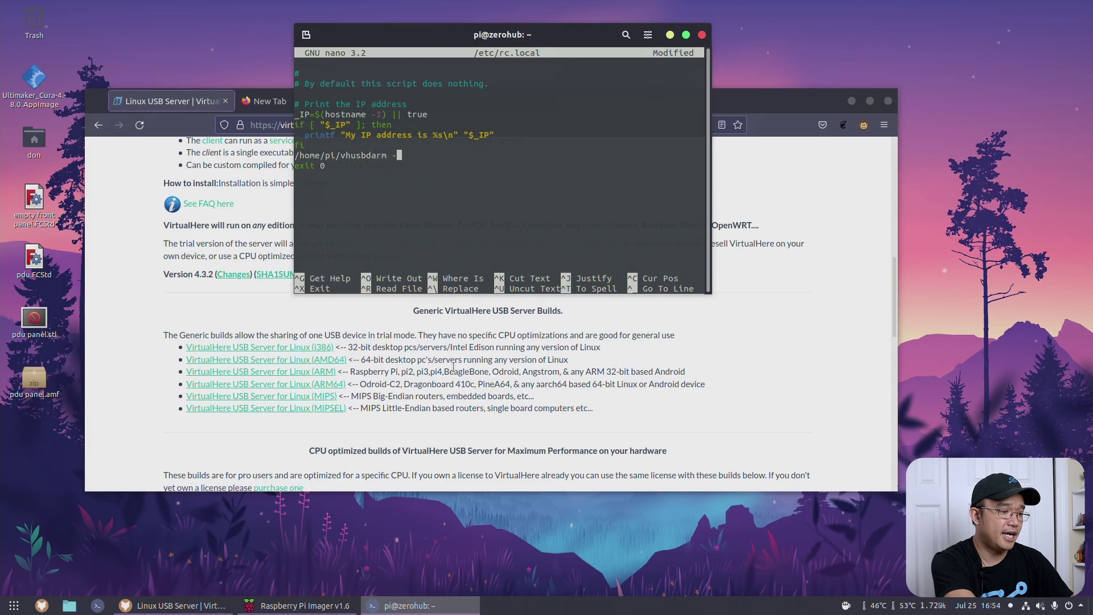
pyautogui.write('b &')
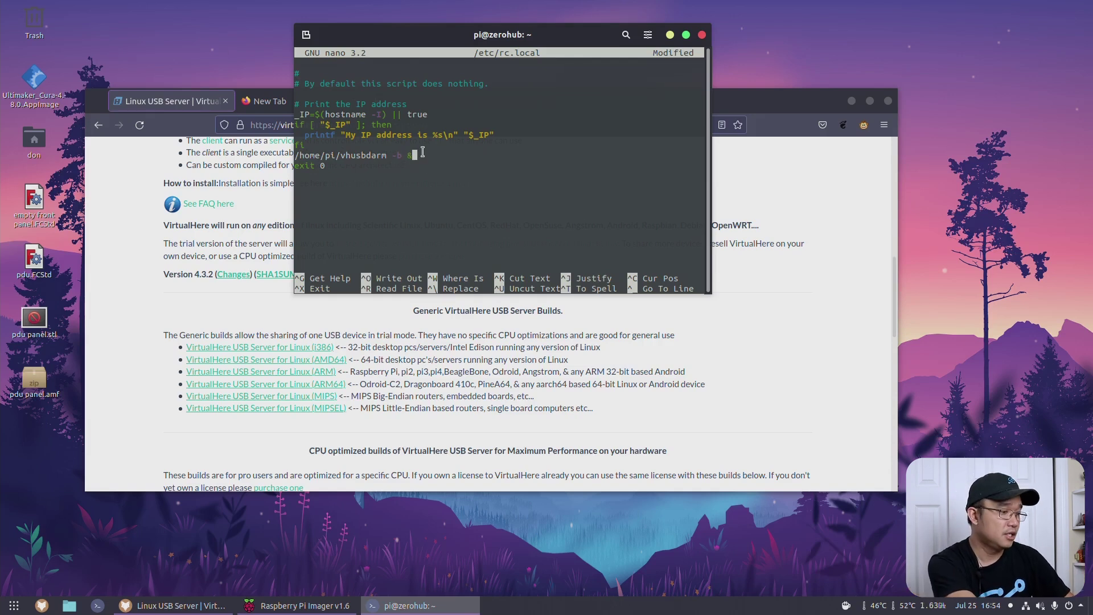
pyautogui.hotkey('ctrl', 'x')
pyautogui.press('y')
pyautogui.press('Return')
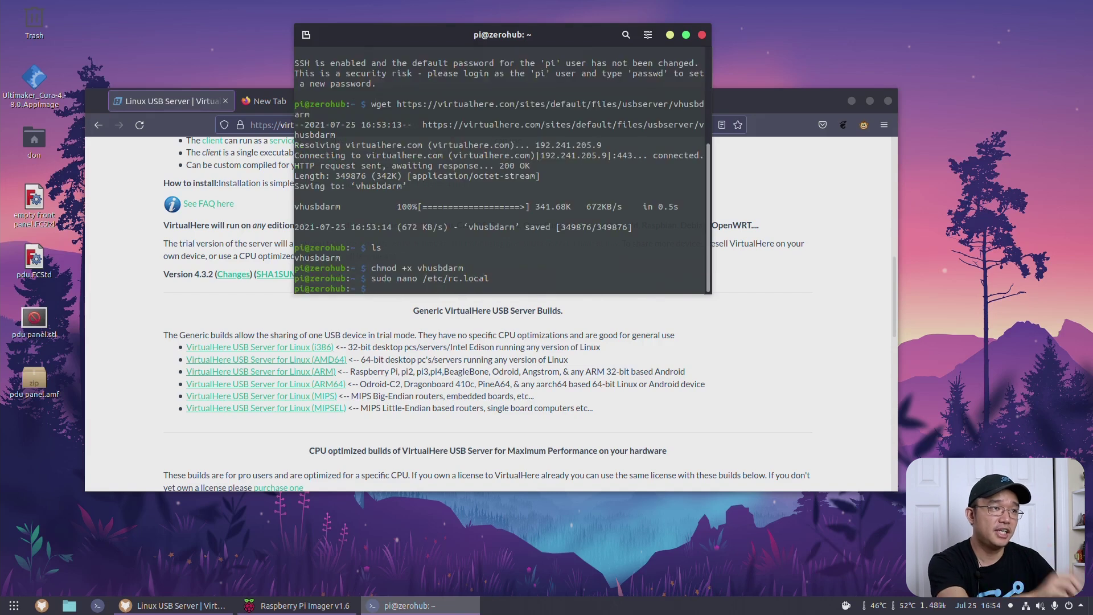
# Step: Run ./vhusbdarm -b, then rerun it with sudo !! after the permission error
pyautogui.write('ls')
pyautogui.press('Return')
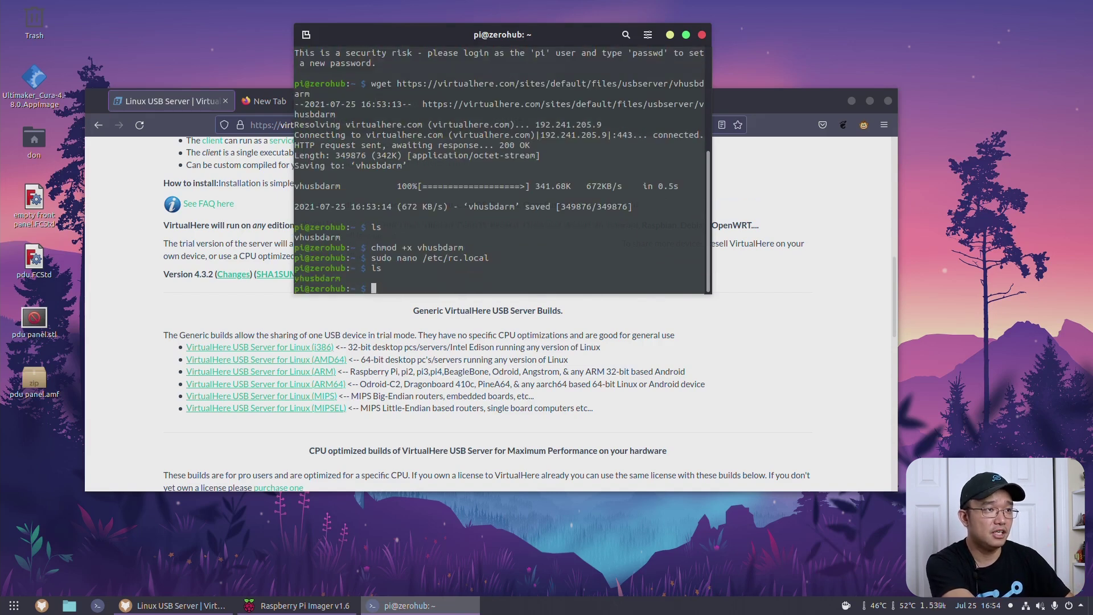
pyautogui.write('./vhu')
pyautogui.press('Tab')
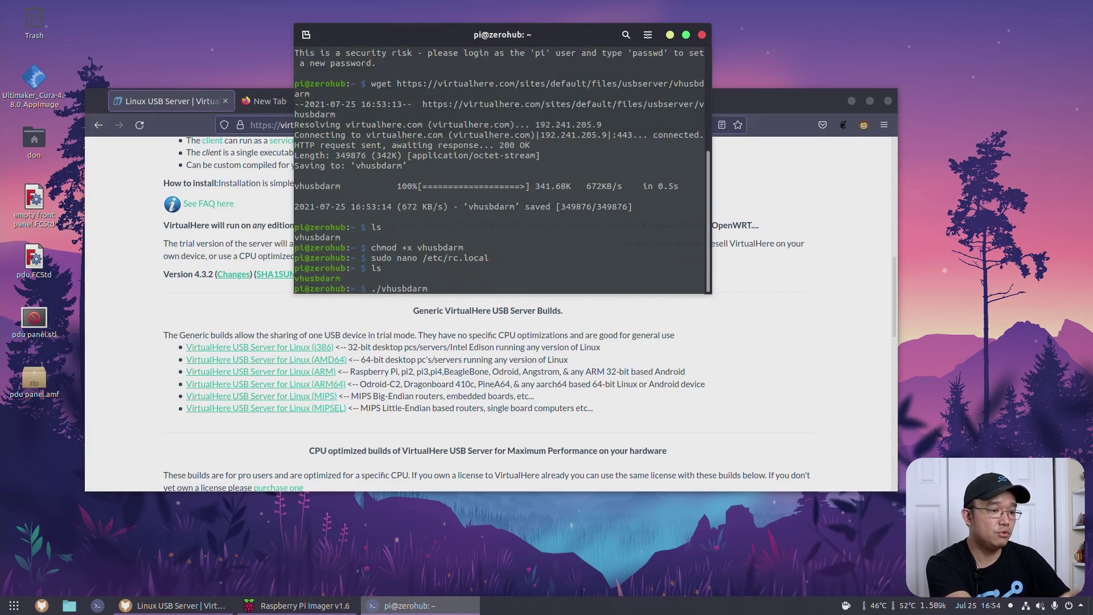
pyautogui.write('-b')
pyautogui.press('Return')
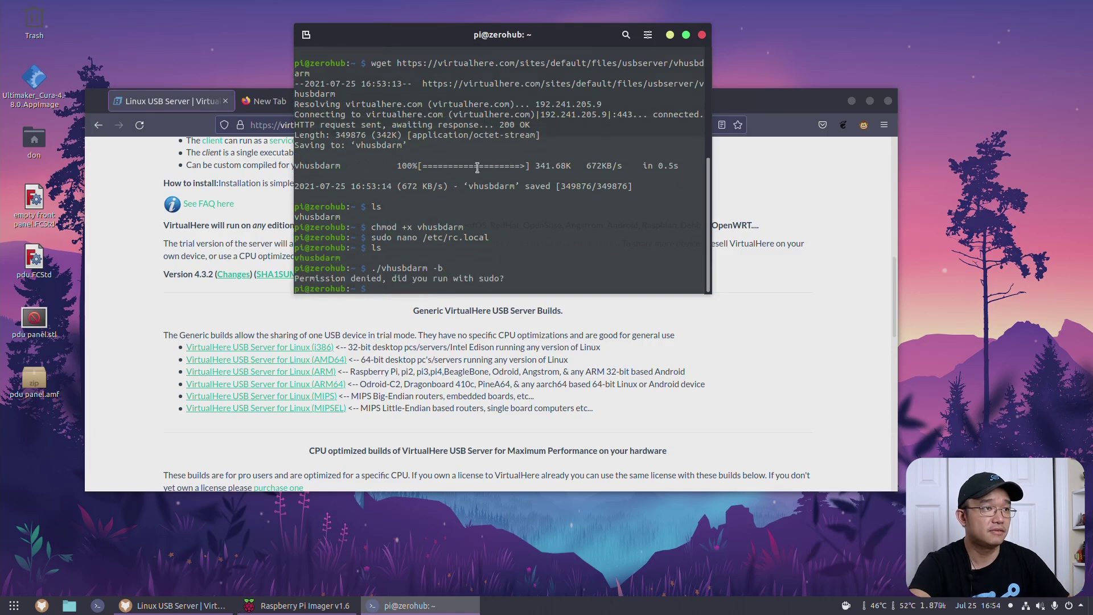
pyautogui.write('sudo ')
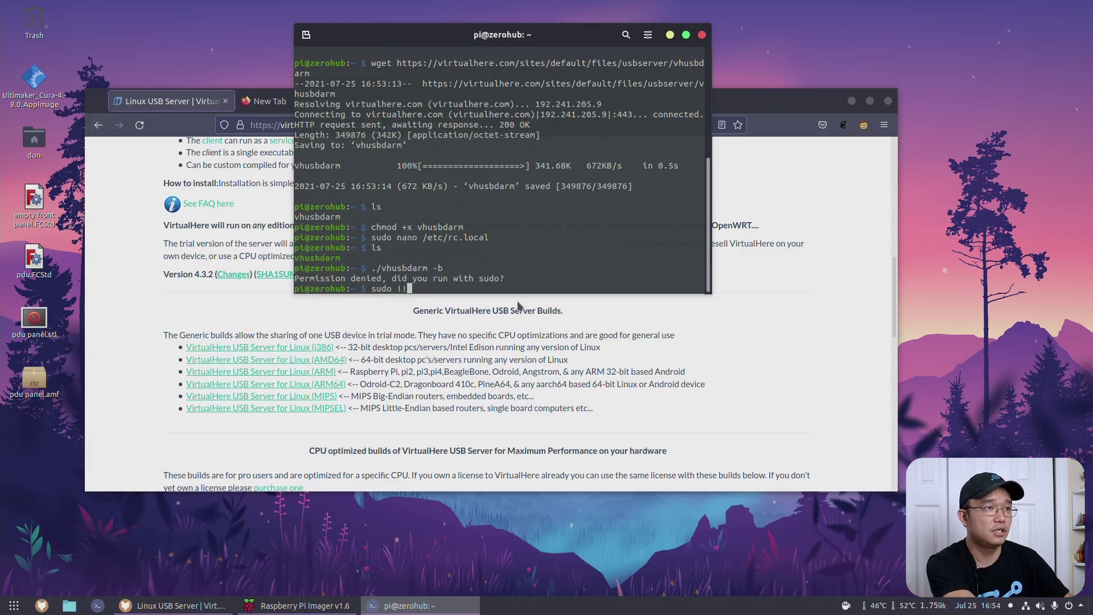
pyautogui.write('!!')
pyautogui.press('Return')
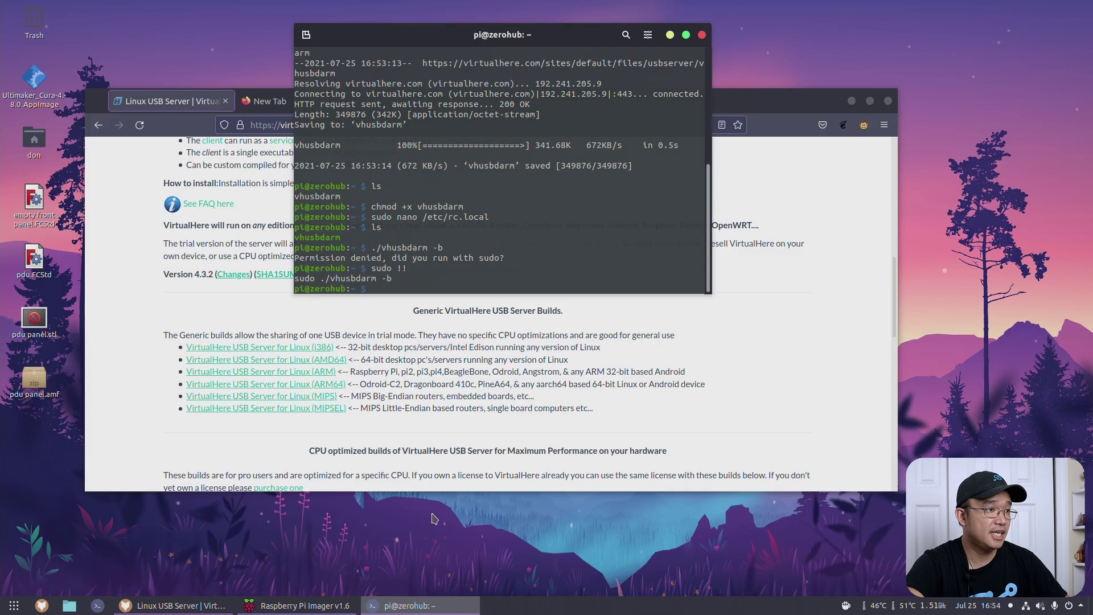
# Step: Open a local terminal in the Downloads folder and begin a sudo ./ command
pyautogui.hotkey('ctrl', 'alt', 't')
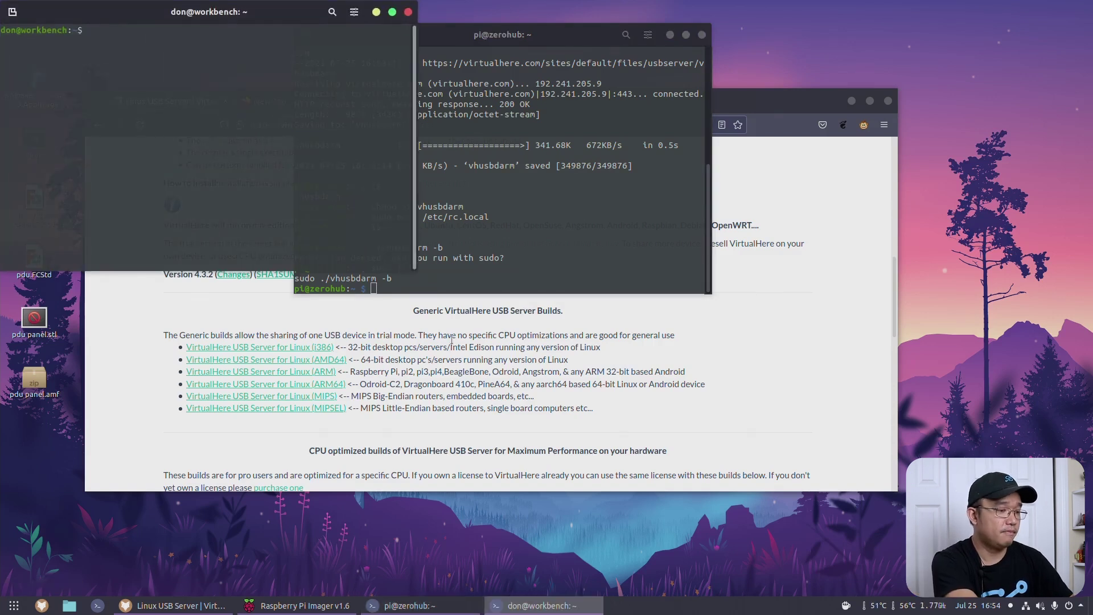
pyautogui.write('cd Downloads/')
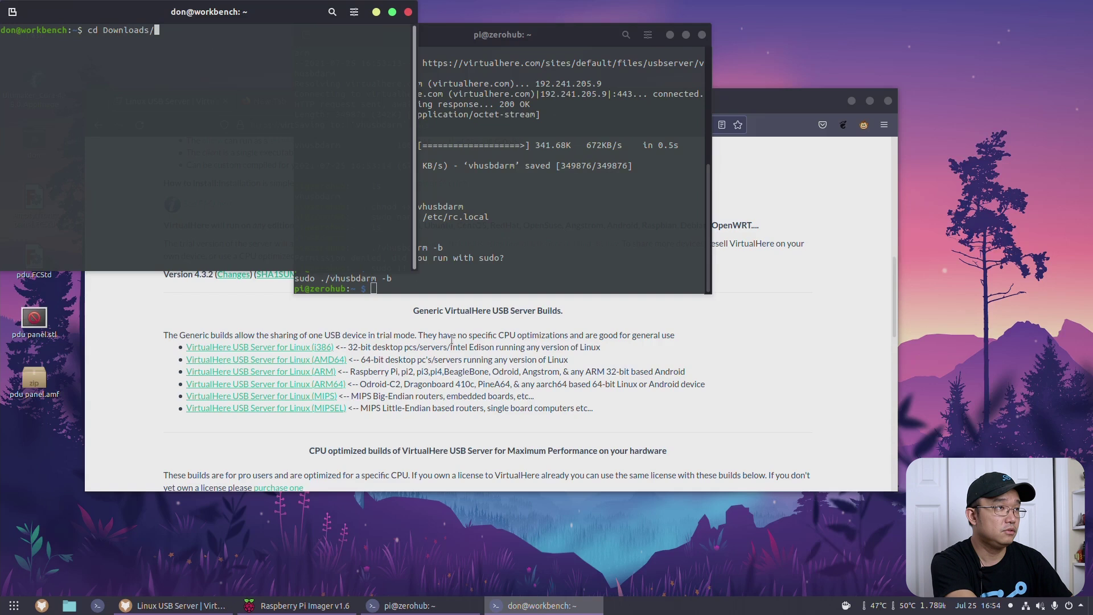
pyautogui.press('Return')
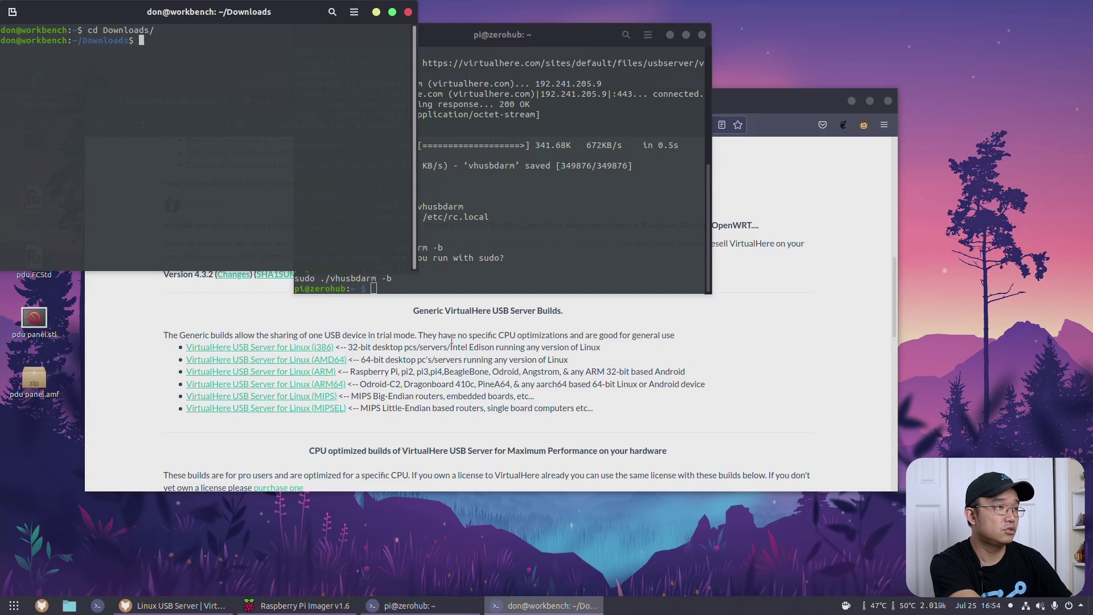
pyautogui.write('sudo ./')
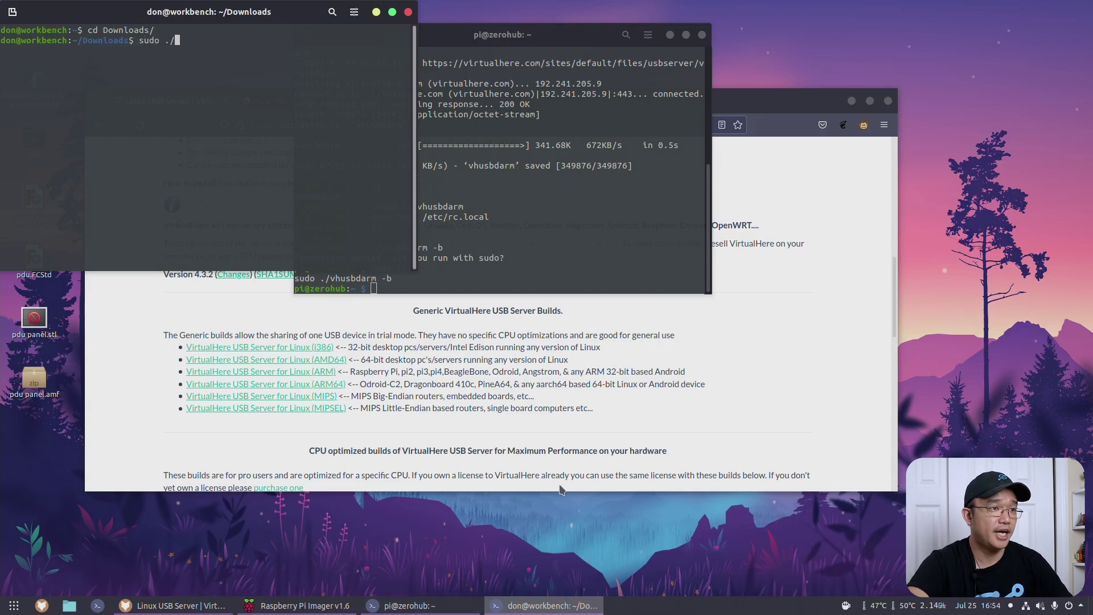
pyautogui.click(451, 340)
pyautogui.scroll(15, 433, 325)
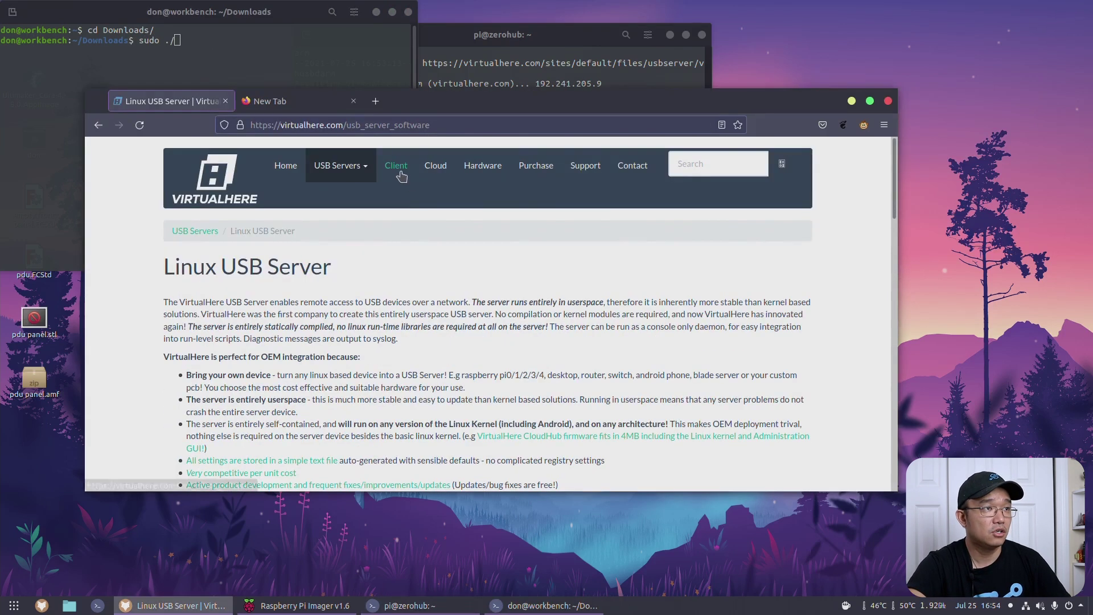
# Step: Find the Linux client links on VirtualHere's Client page and run sudo ./vhuit64 locally
pyautogui.click(396, 165)
pyautogui.scroll(-4, 383, 336)
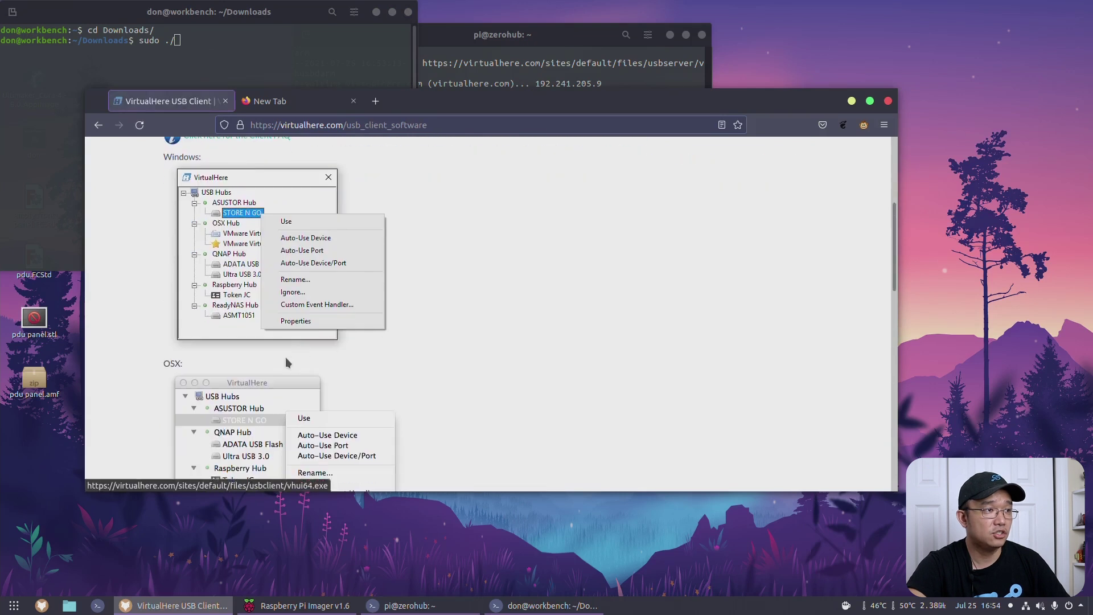
pyautogui.scroll(-5, 285, 361)
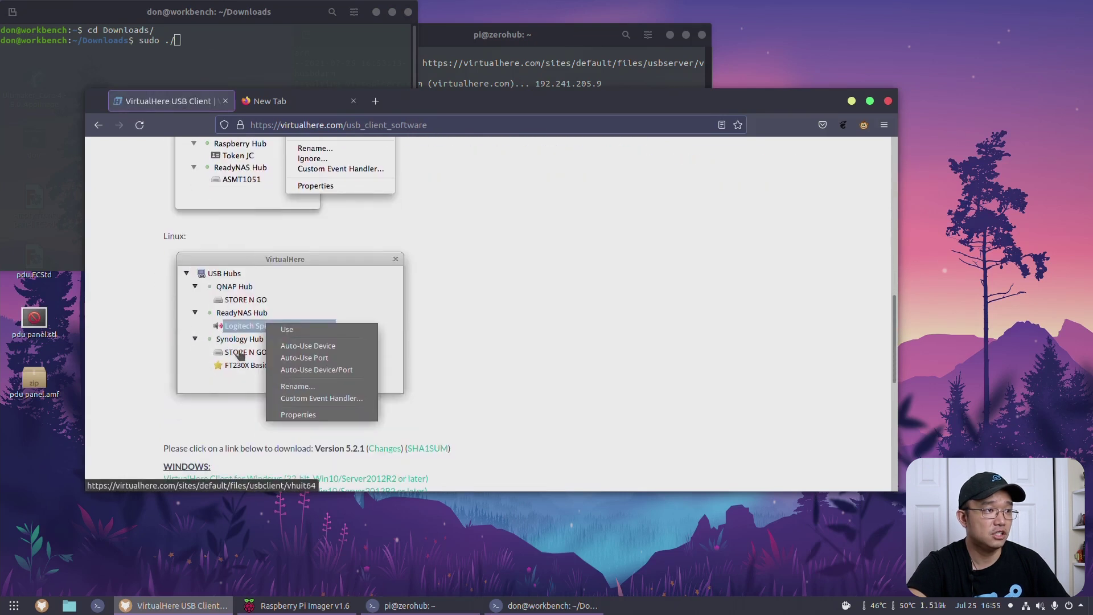
pyautogui.scroll(-4, 239, 330)
pyautogui.scroll(-1, 302, 402)
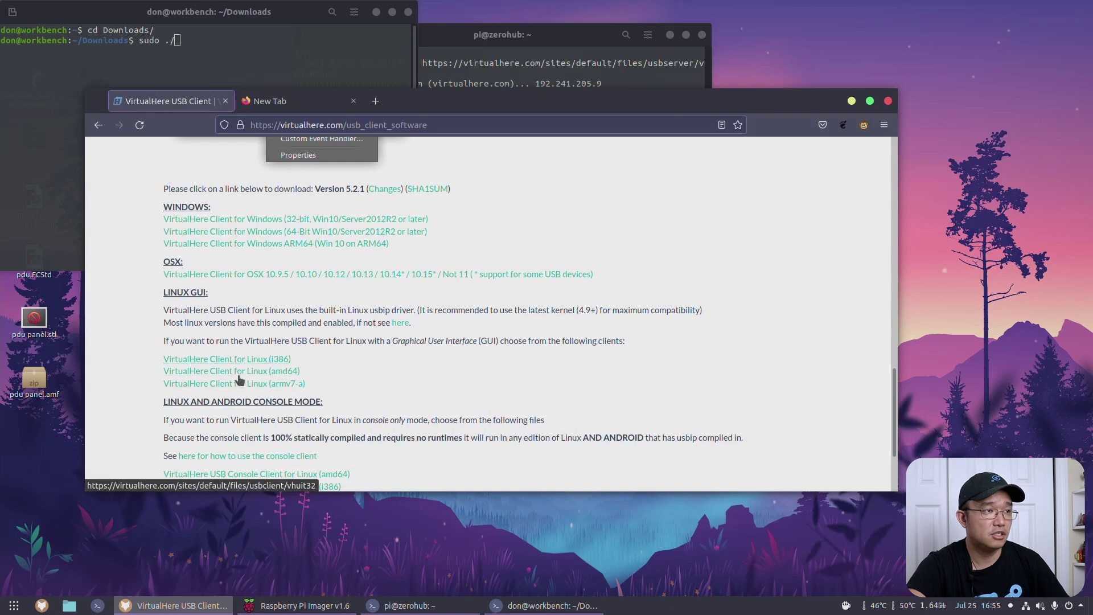
pyautogui.click(239, 67)
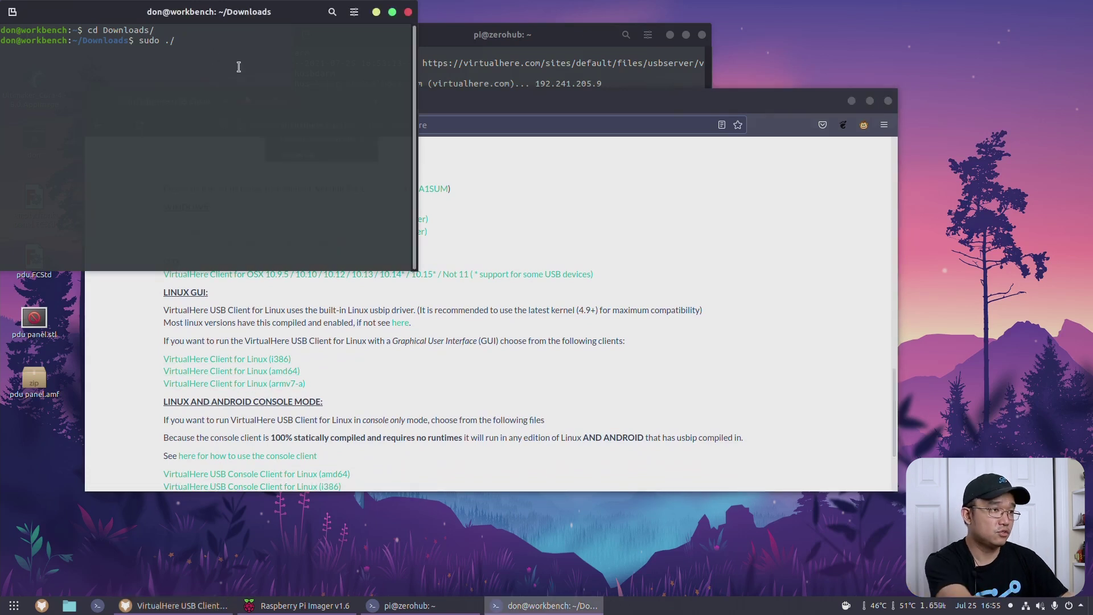
pyautogui.write('vhuit64')
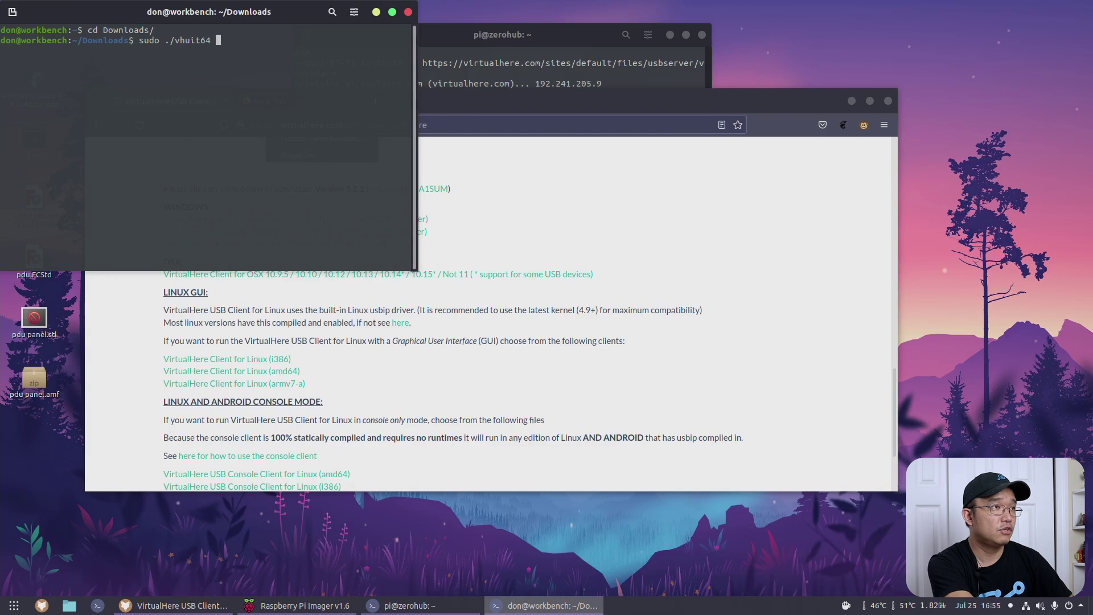
pyautogui.press('Return')
pyautogui.press('Return')
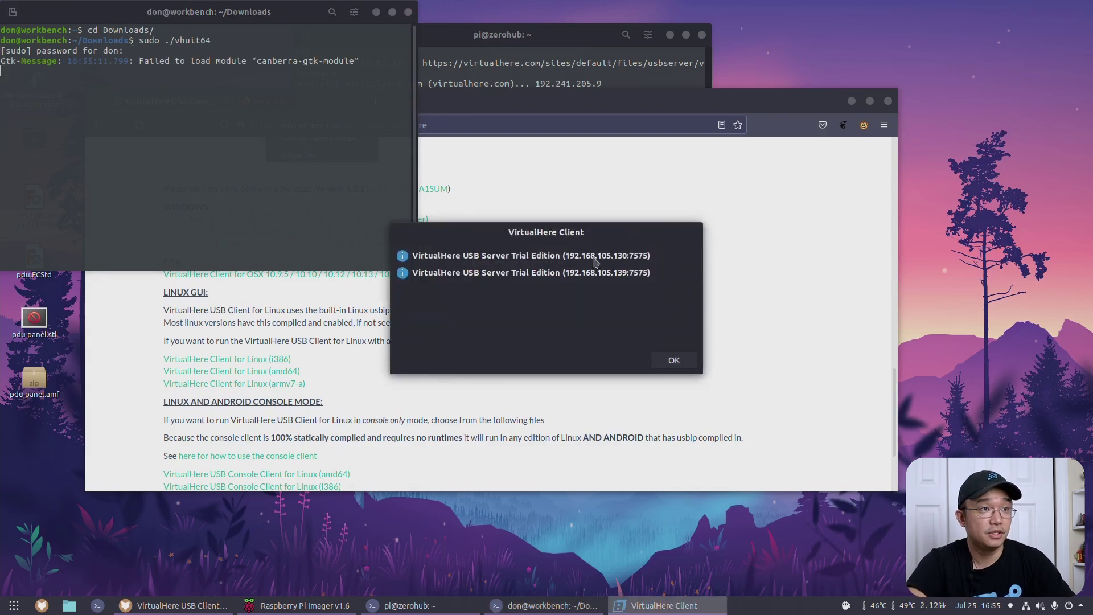
# Step: Dismiss the server dialog and inspect Raspberry Hub and rpi-hub in the USB Hubs tree
pyautogui.click(674, 359)
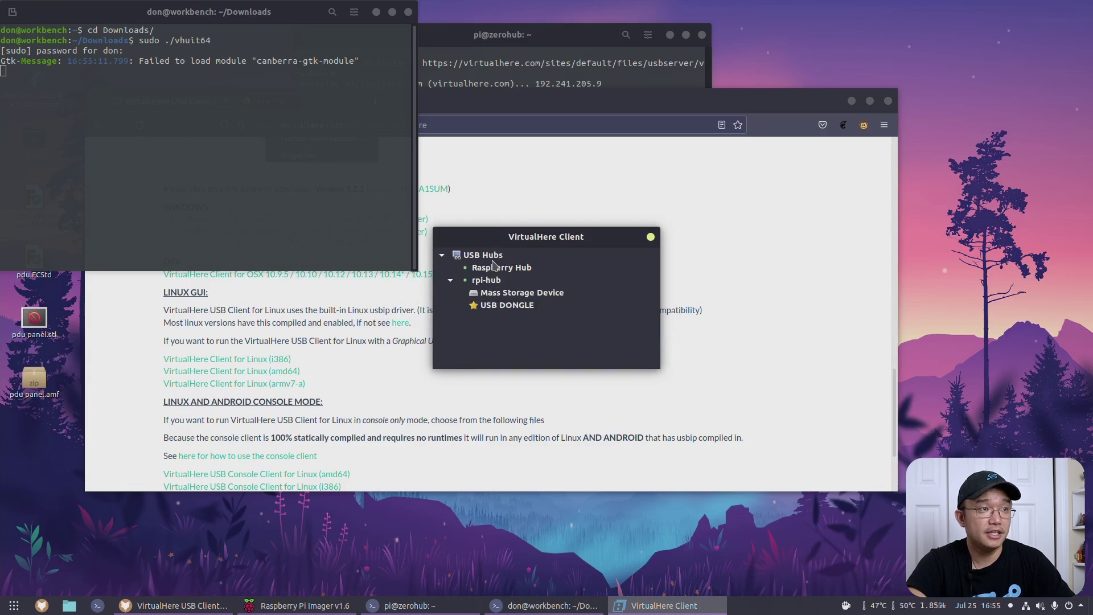
pyautogui.click(495, 270)
pyautogui.click(462, 282)
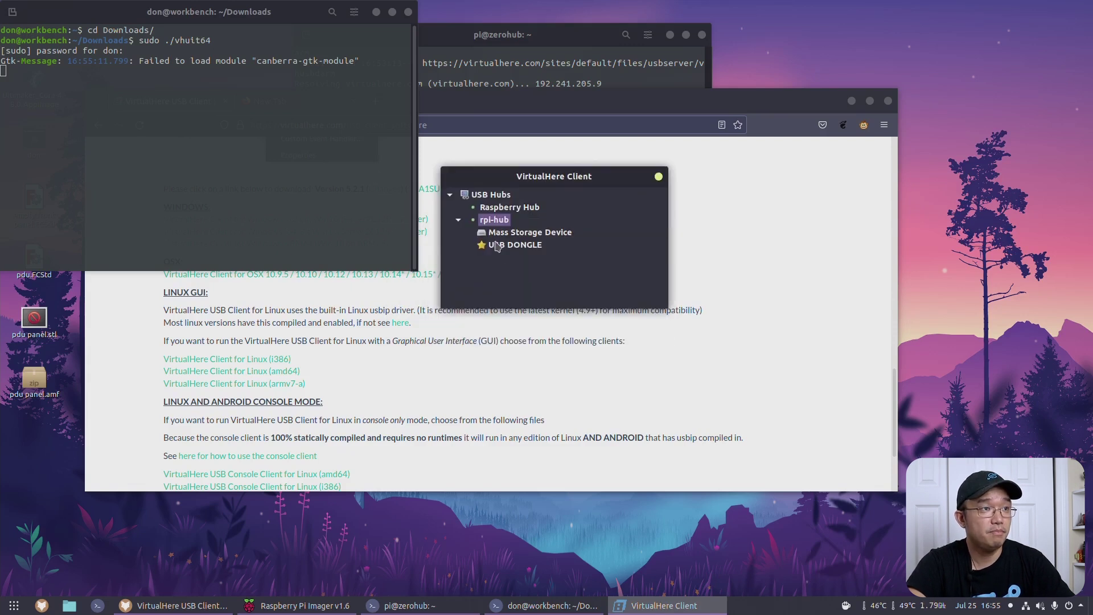
pyautogui.click(499, 210)
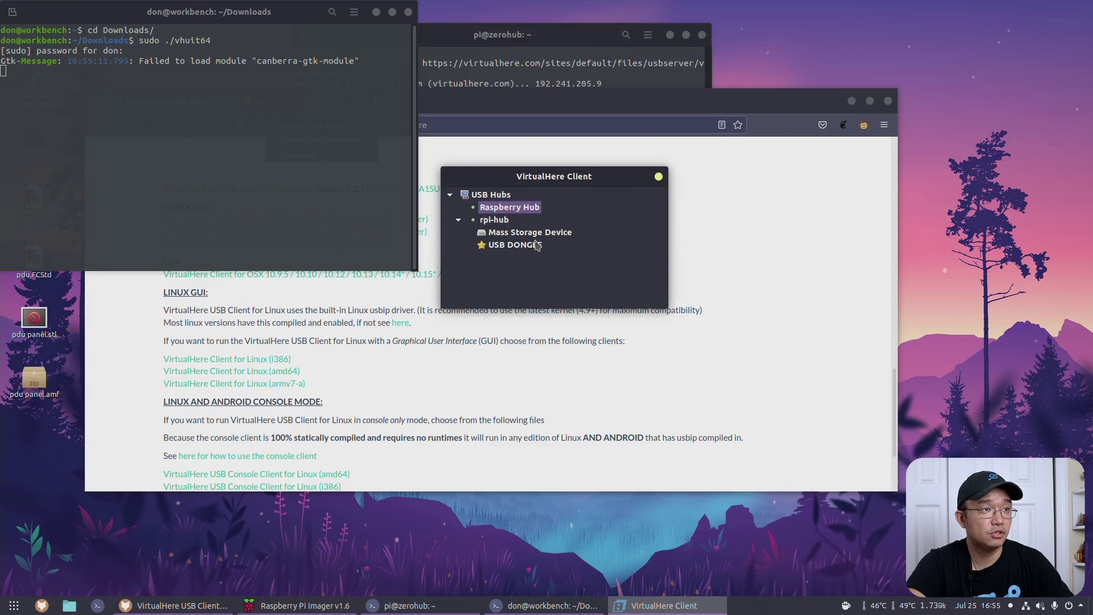
pyautogui.rightClick(492, 198)
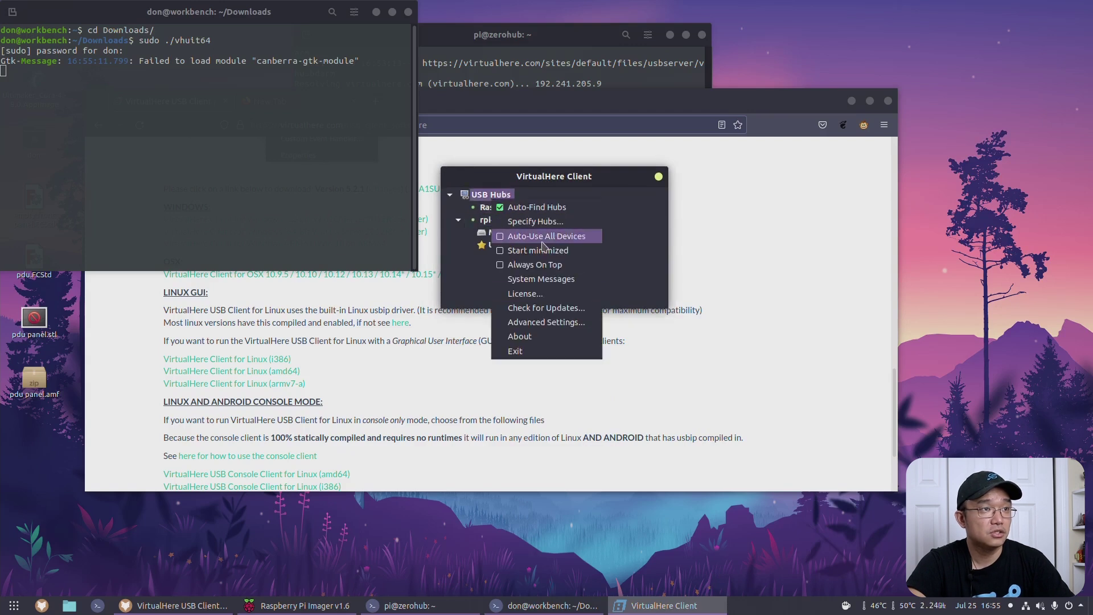
pyautogui.click(635, 263)
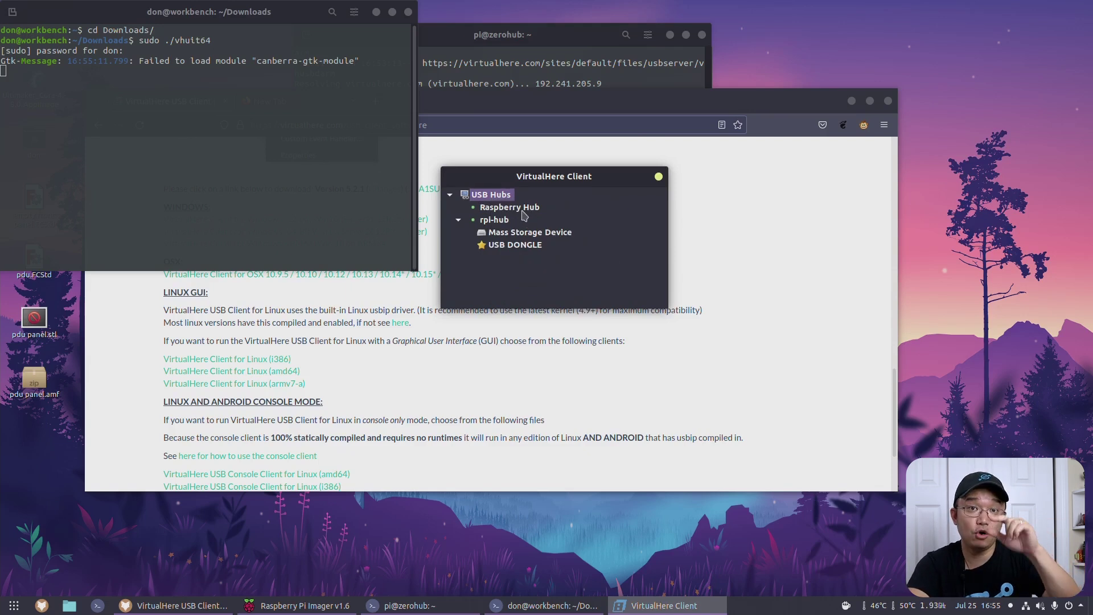
pyautogui.click(523, 208)
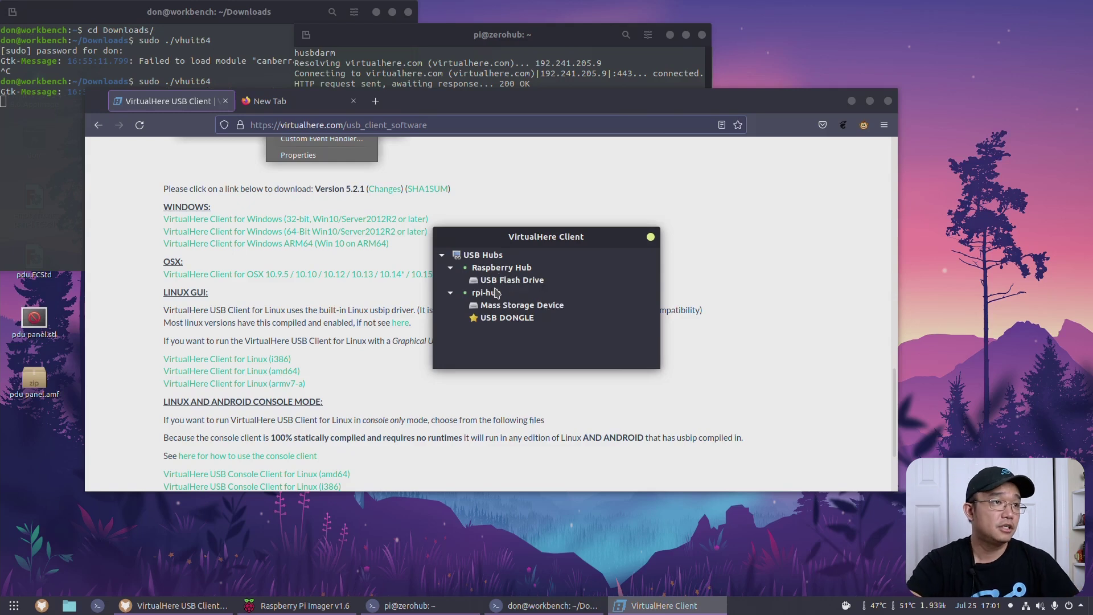
# Step: Use the USB Flash Drive on this computer and open Files to find ESXI-7.0.0-17839012-STANDARD
pyautogui.click(486, 281)
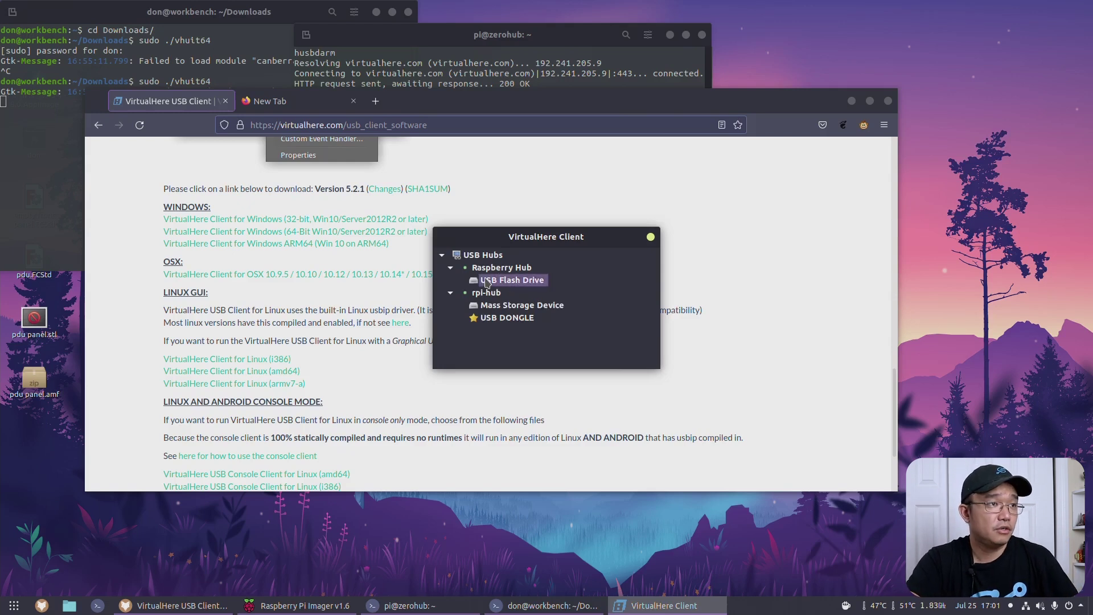
pyautogui.rightClick(531, 284)
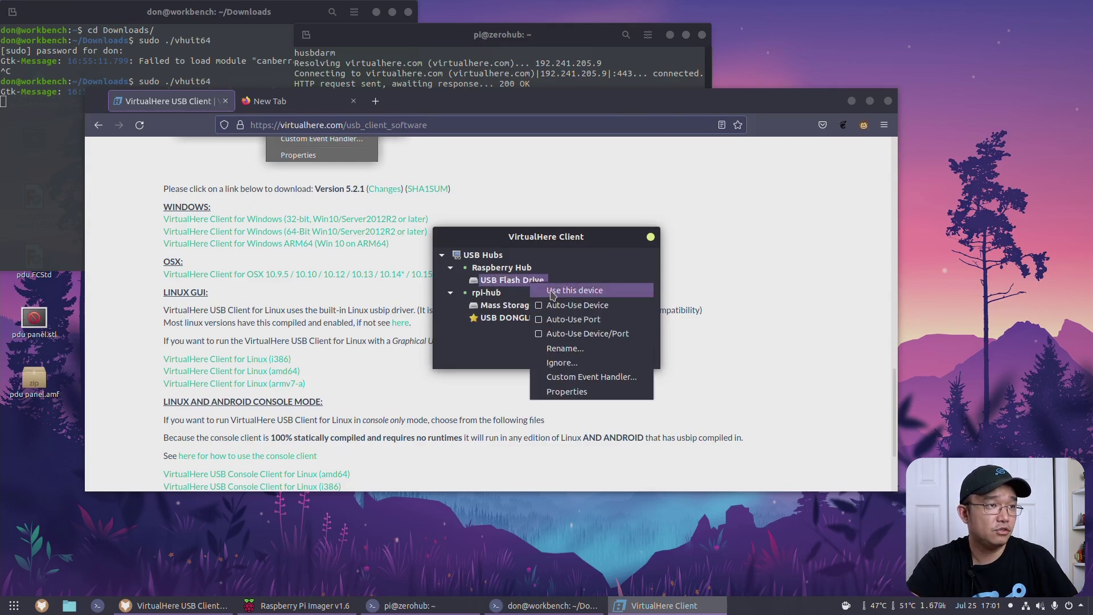
pyautogui.click(553, 291)
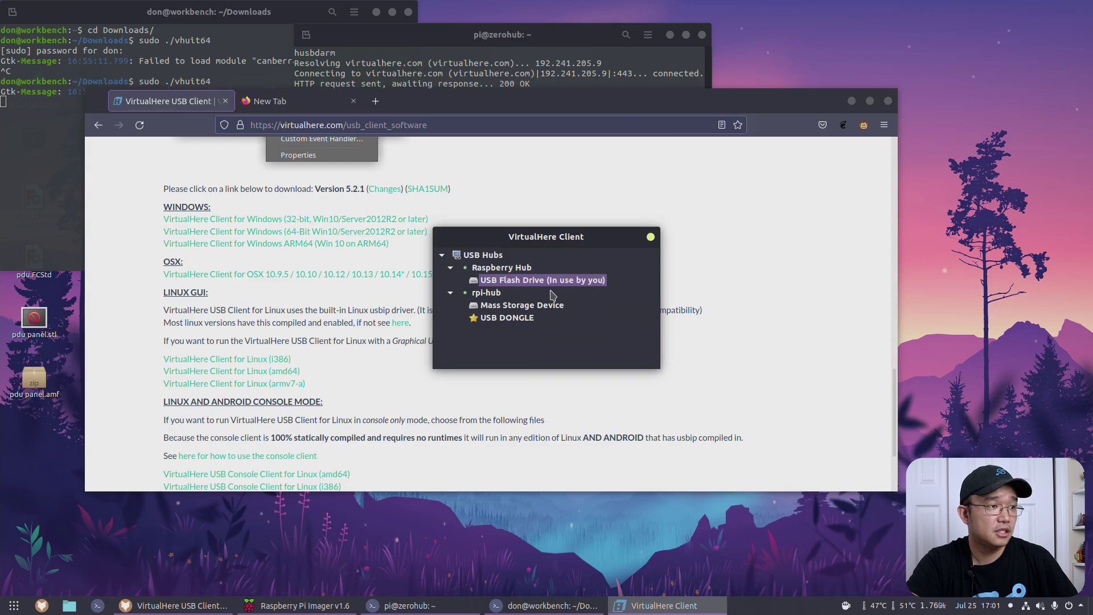
pyautogui.click(68, 605)
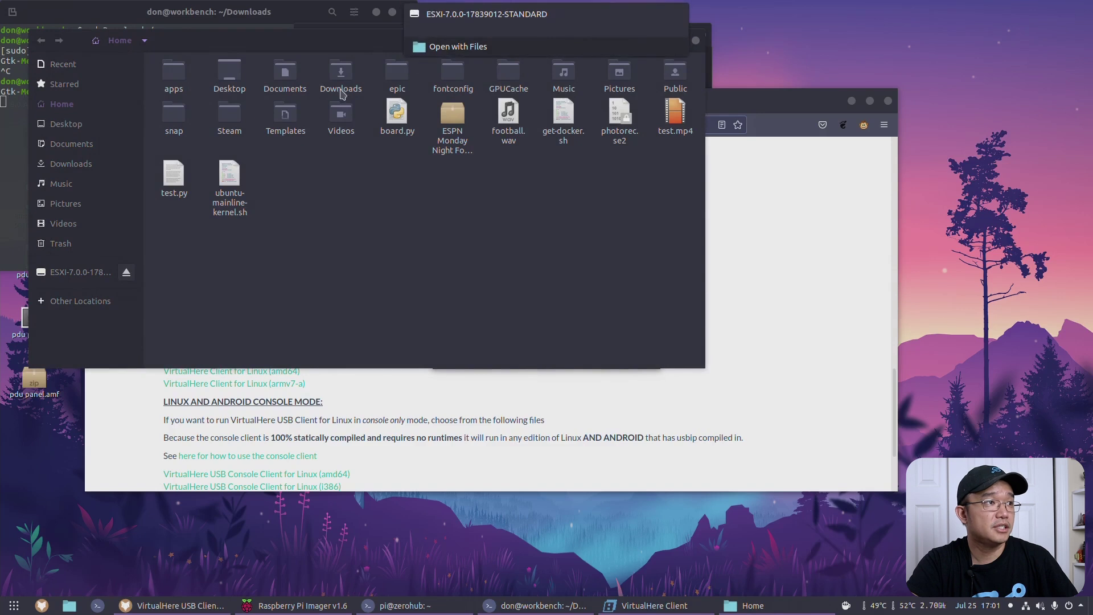
# Step: Browse the ESXI flash drive in Files, safely eject it, and close the file manager
pyautogui.click(75, 271)
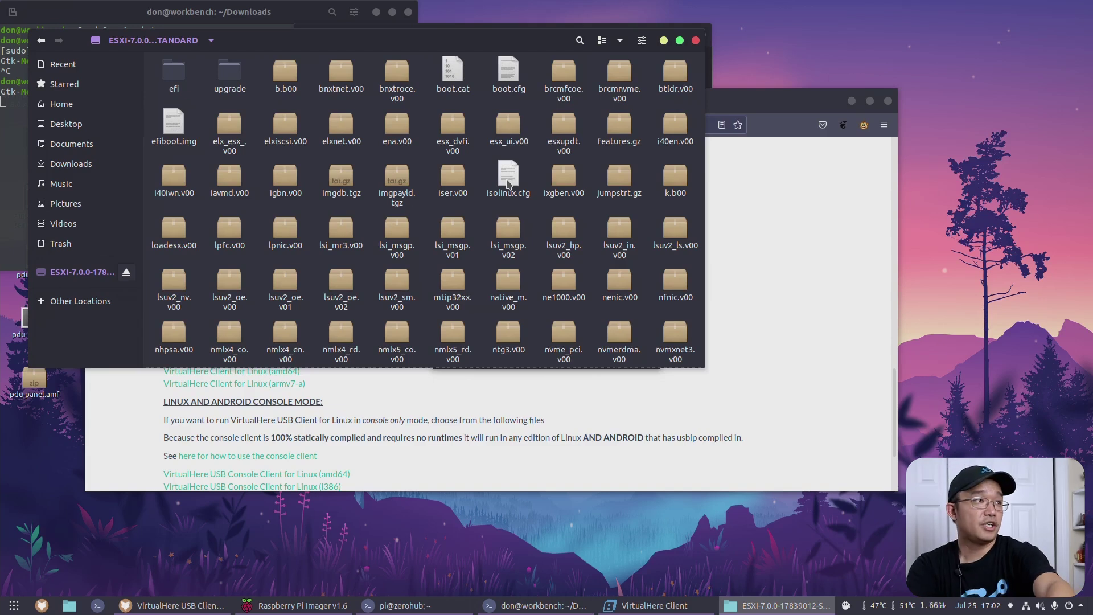
pyautogui.click(127, 273)
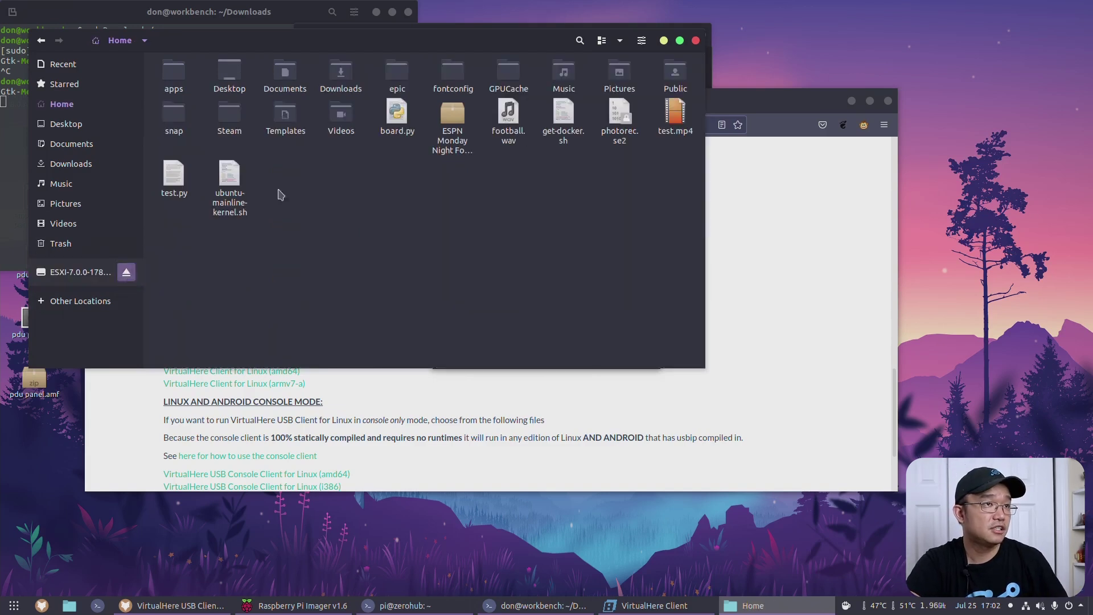
pyautogui.click(696, 41)
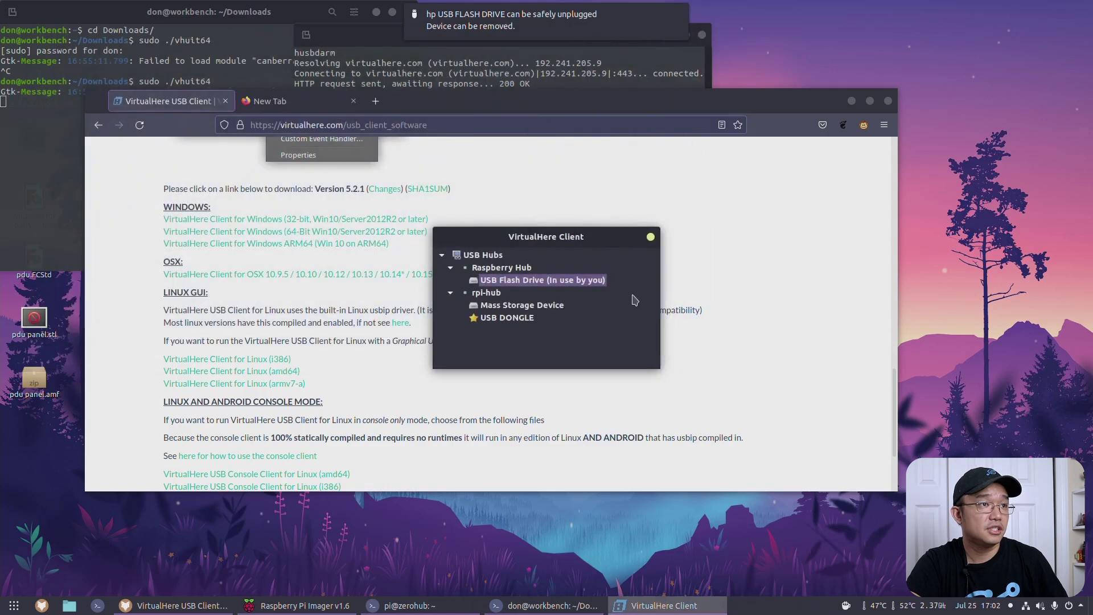
# Step: Stop using the USB Flash Drive, use the Raspberry Hub's Controller, and open the application grid
pyautogui.rightClick(502, 283)
pyautogui.click(532, 286)
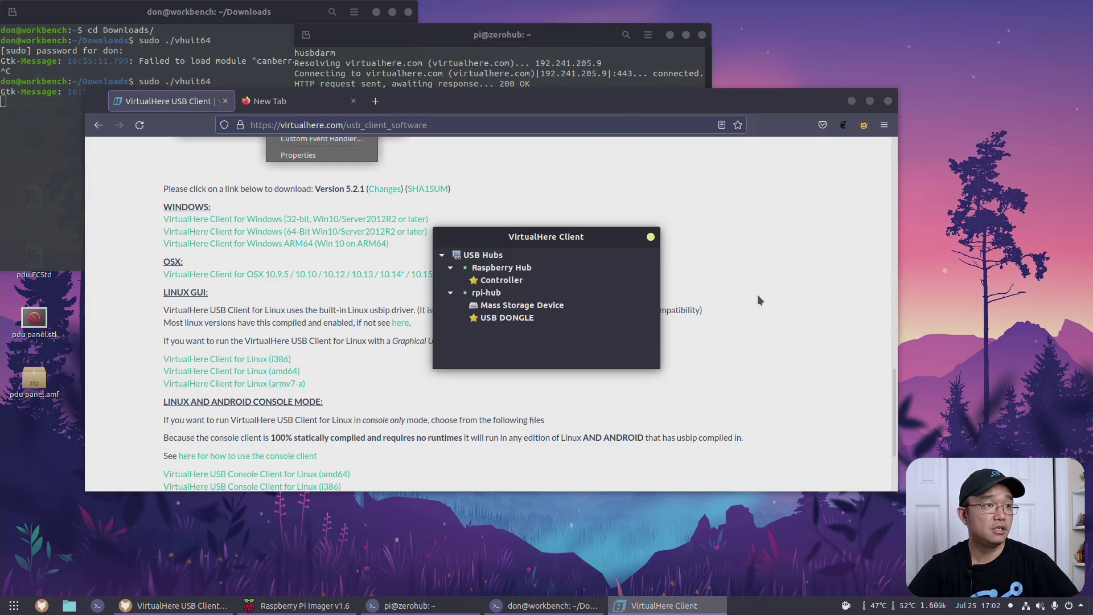
pyautogui.click(516, 285)
pyautogui.rightClick(515, 284)
pyautogui.click(540, 289)
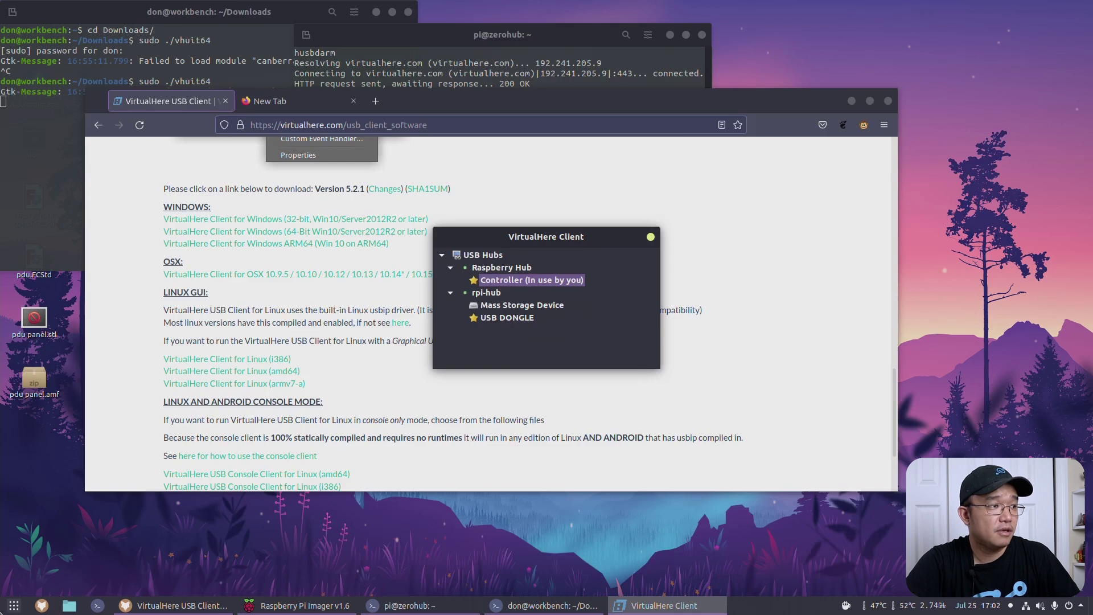
pyautogui.click(13, 605)
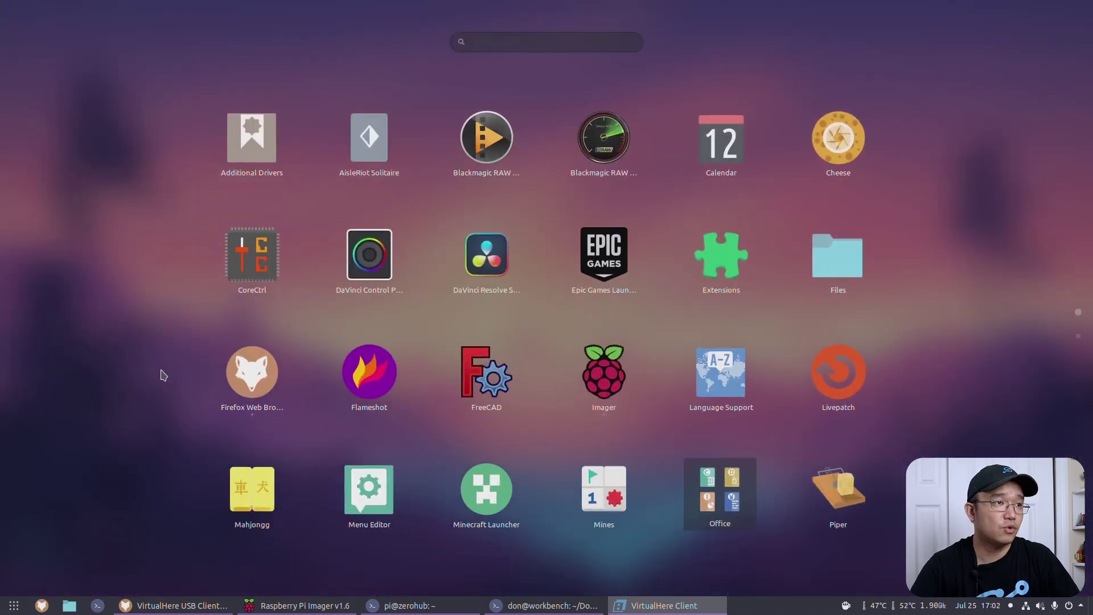
# Step: Launch CoreCtrl from the GNOME application grid
pyautogui.scroll(-1, 488, 373)
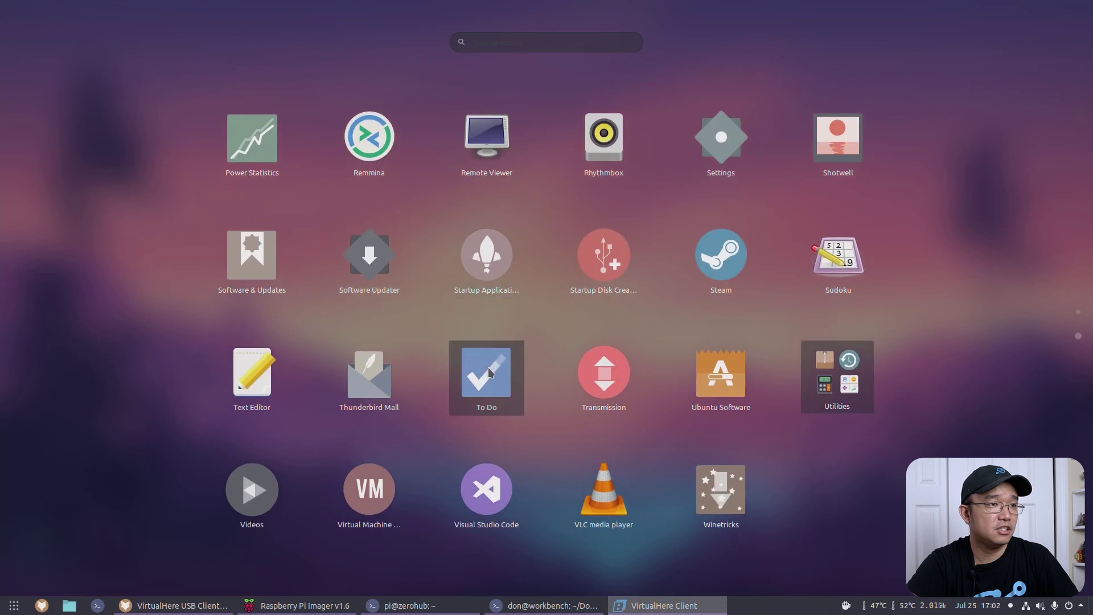
pyautogui.scroll(1, 488, 373)
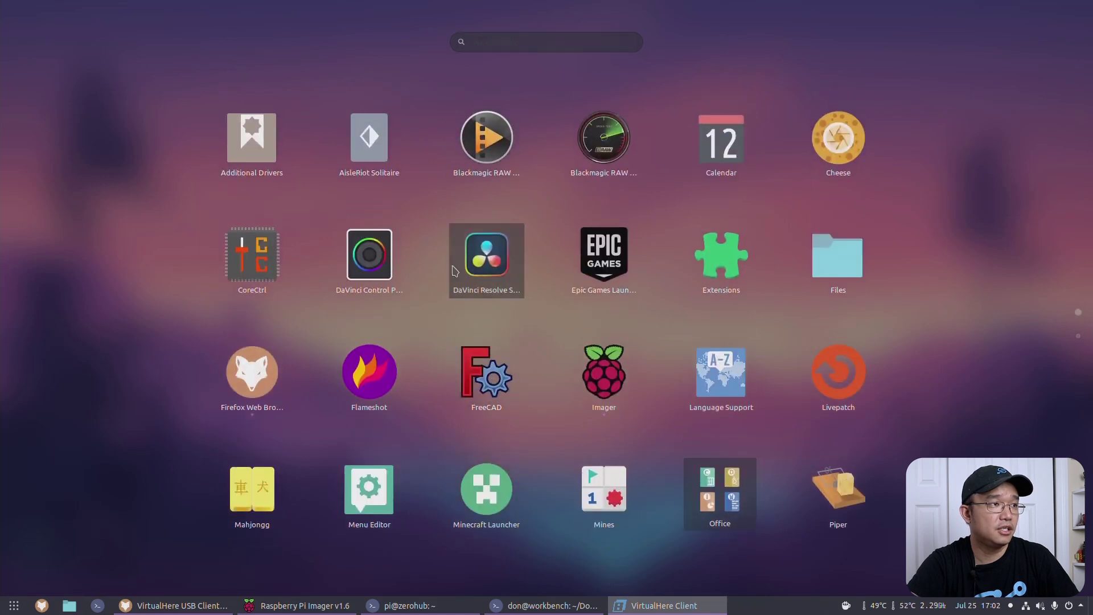
pyautogui.click(252, 254)
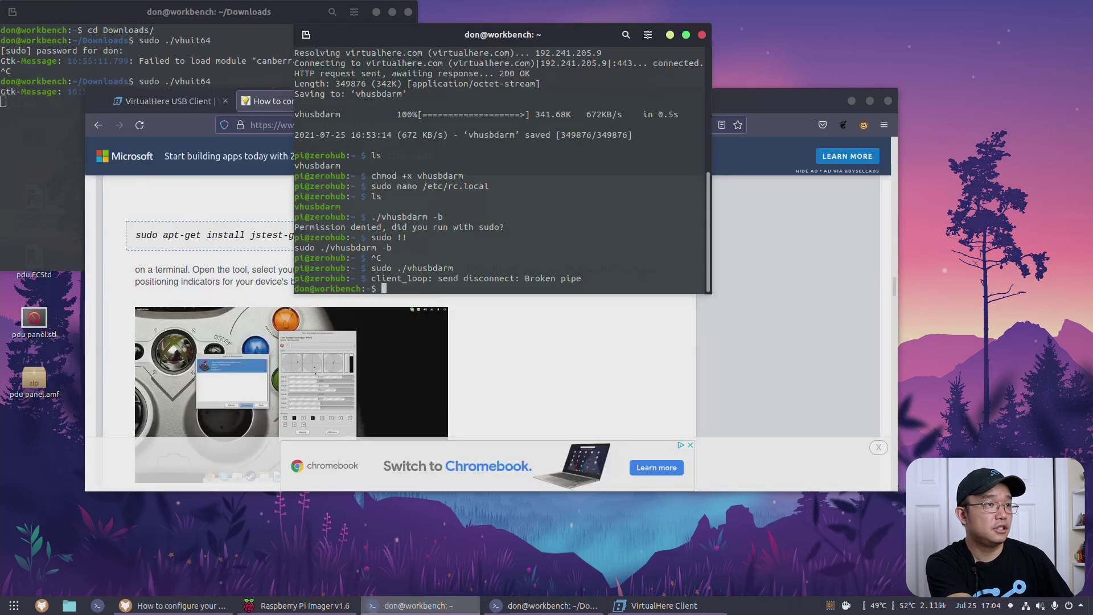
# Step: Install jstest-gtk with sudo apt install, entering the password and confirming with y
pyautogui.write('sudo')
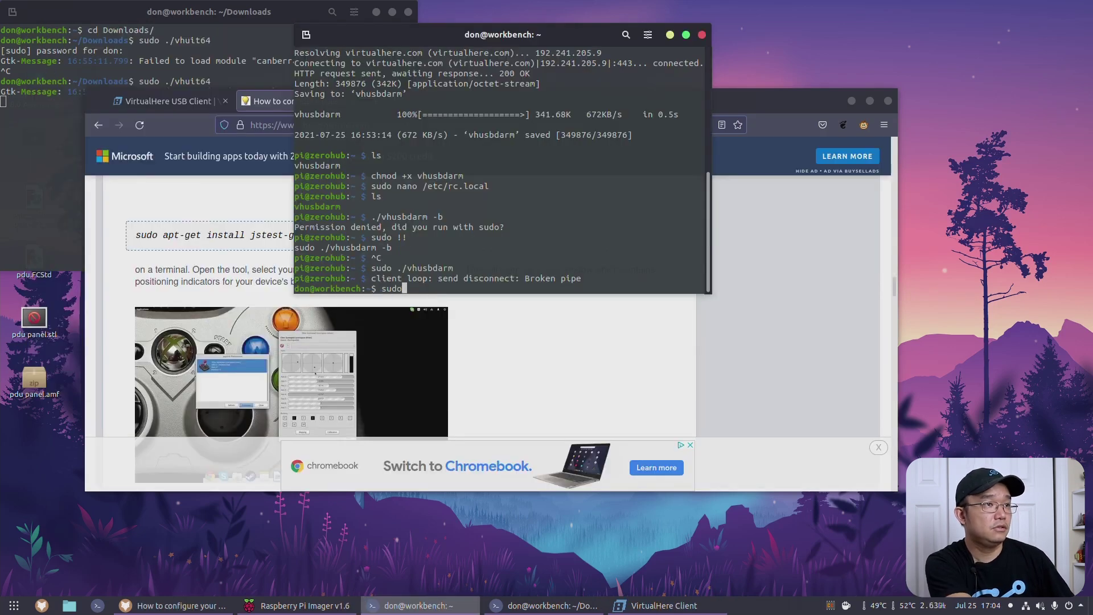
pyautogui.write(' apt install jst')
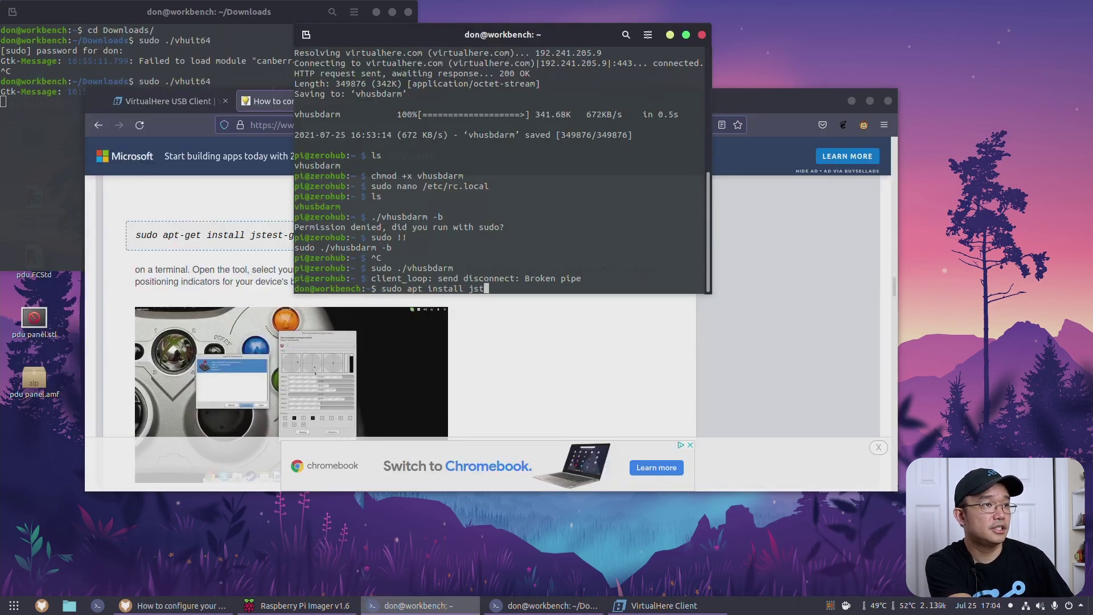
pyautogui.write('est-gtk')
pyautogui.press('Return')
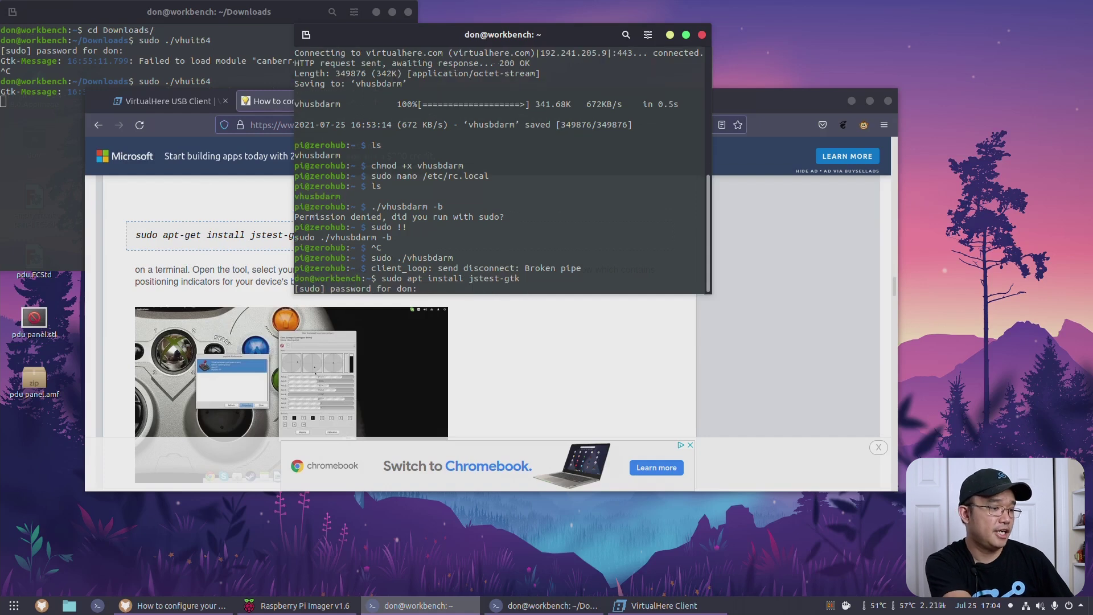
pyautogui.press('Return')
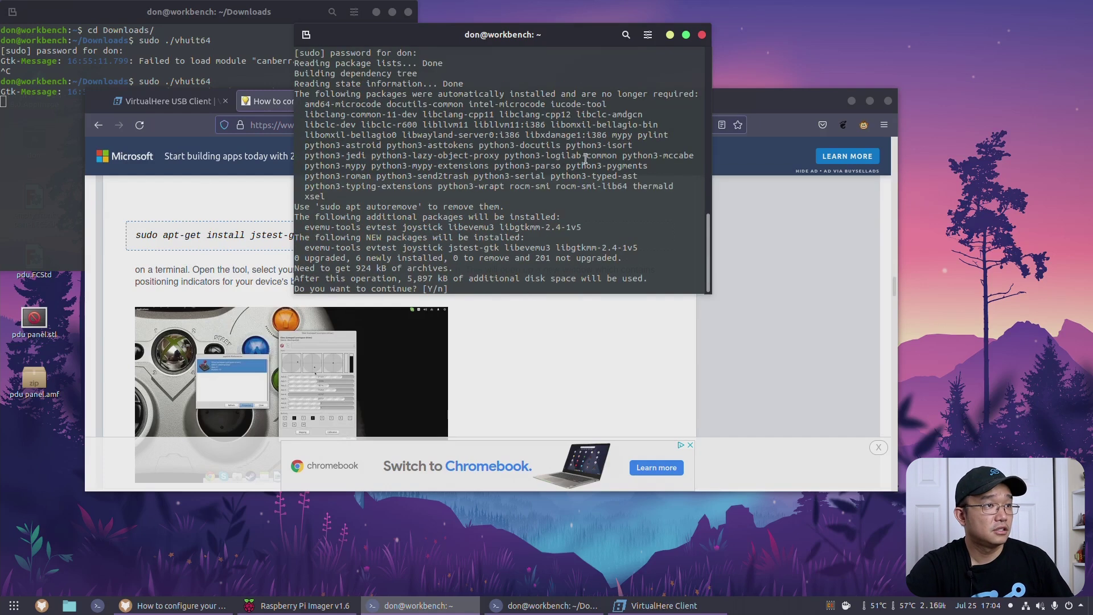
pyautogui.write('y')
pyautogui.press('Return')
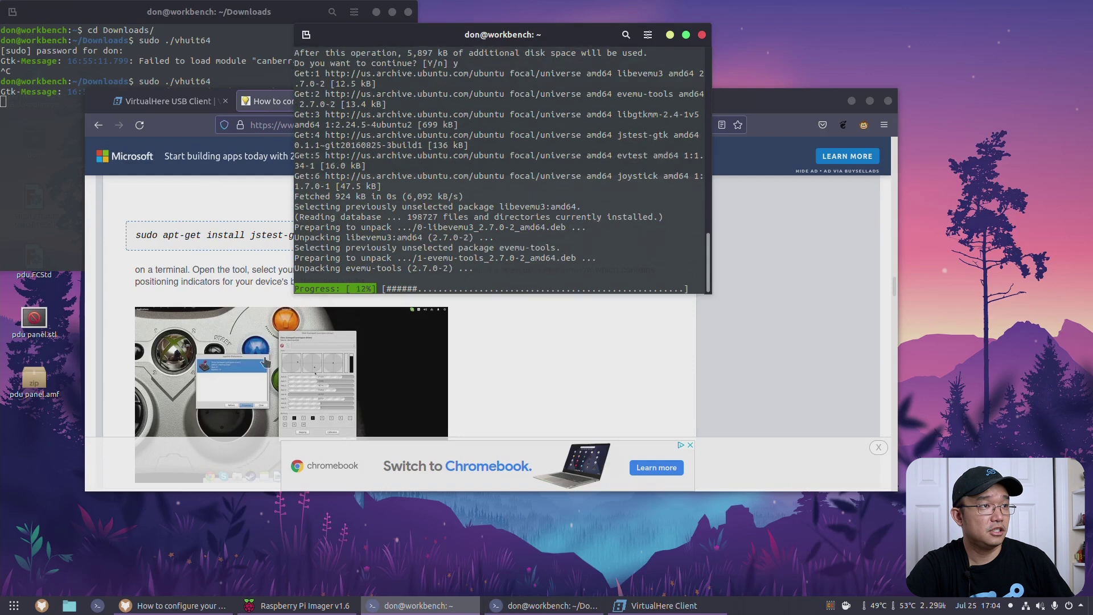
# Step: Check the gamepad guide page, then run jstest-gtk to list the Microsoft X-Box 360 pad
pyautogui.click(143, 202)
pyautogui.scroll(-3, 142, 202)
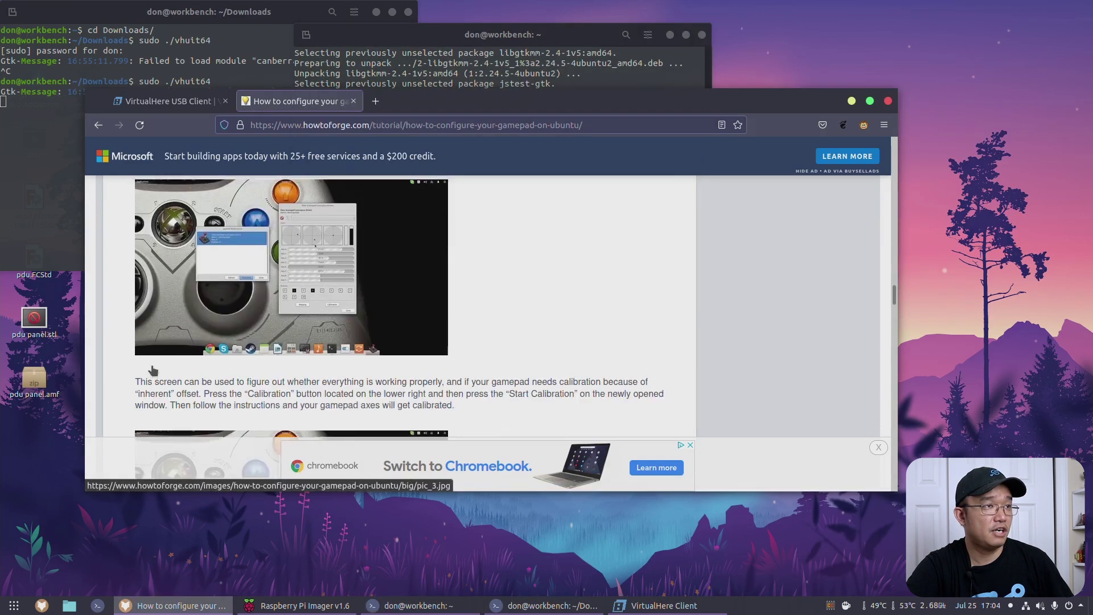
pyautogui.scroll(3, 142, 202)
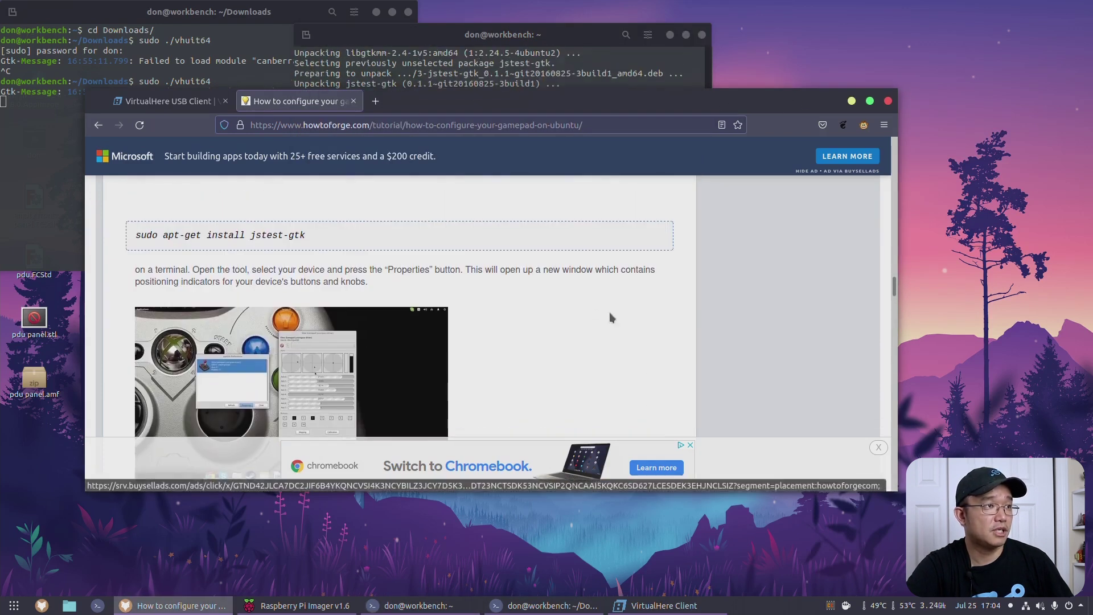
pyautogui.click(318, 83)
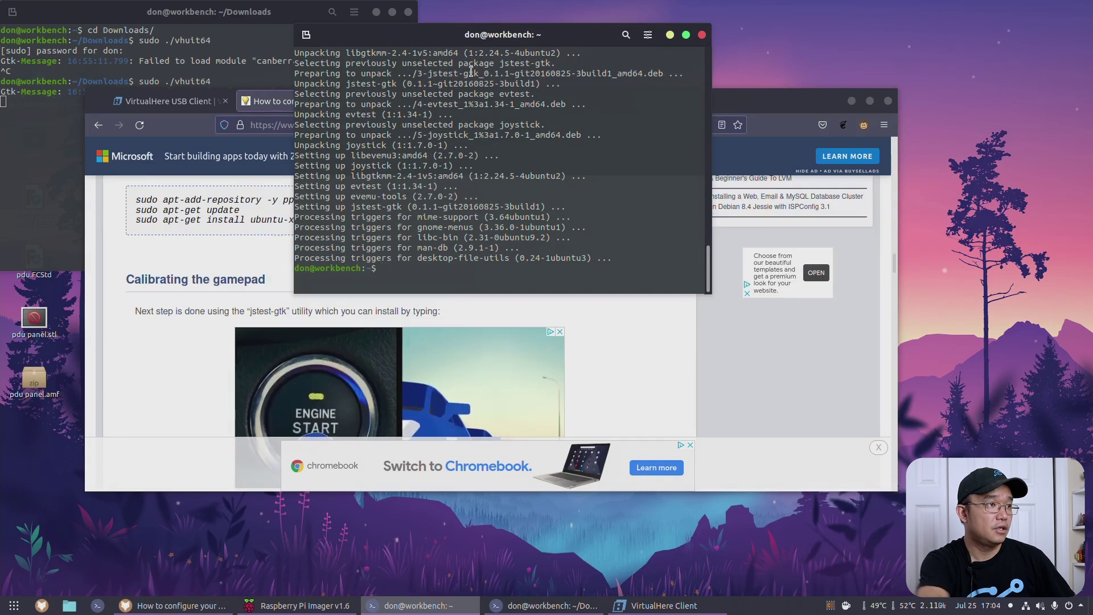
pyautogui.write('jstest')
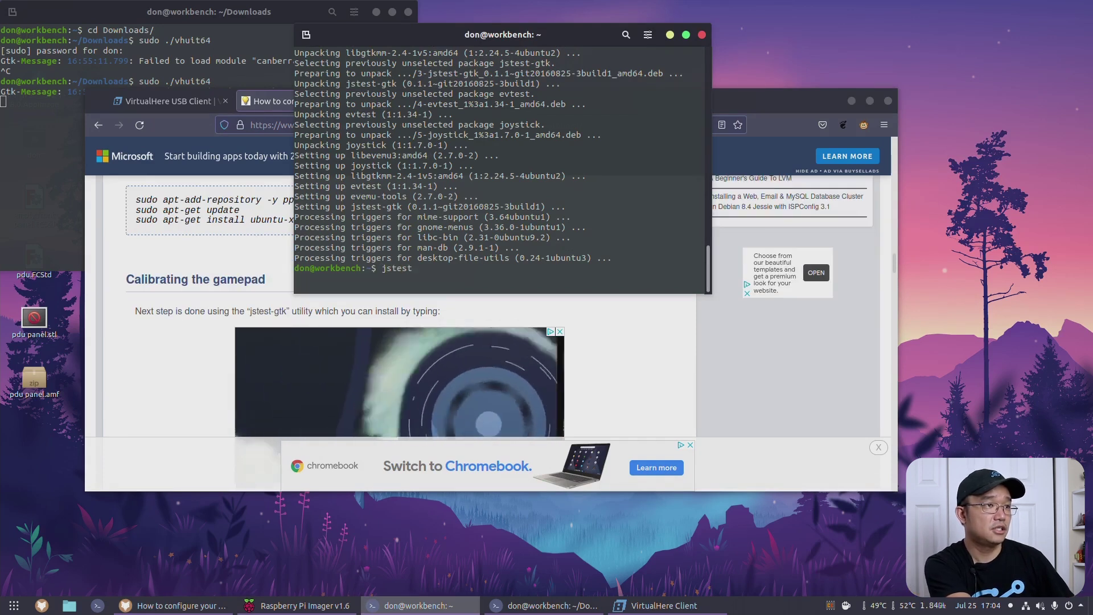
pyautogui.write('-gtk')
pyautogui.press('Return')
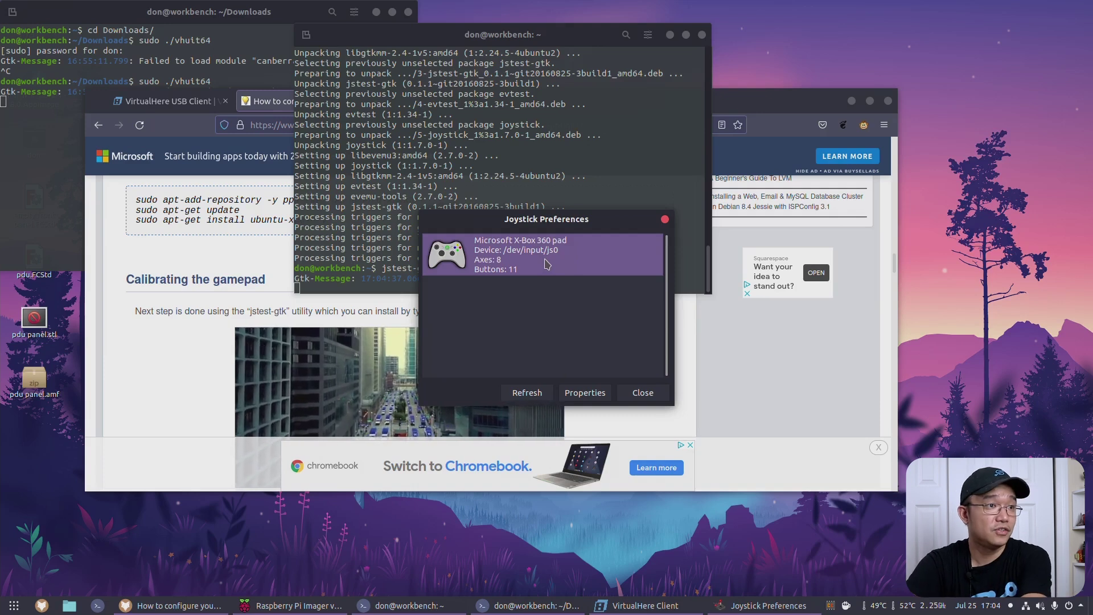
pyautogui.doubleClick(514, 252)
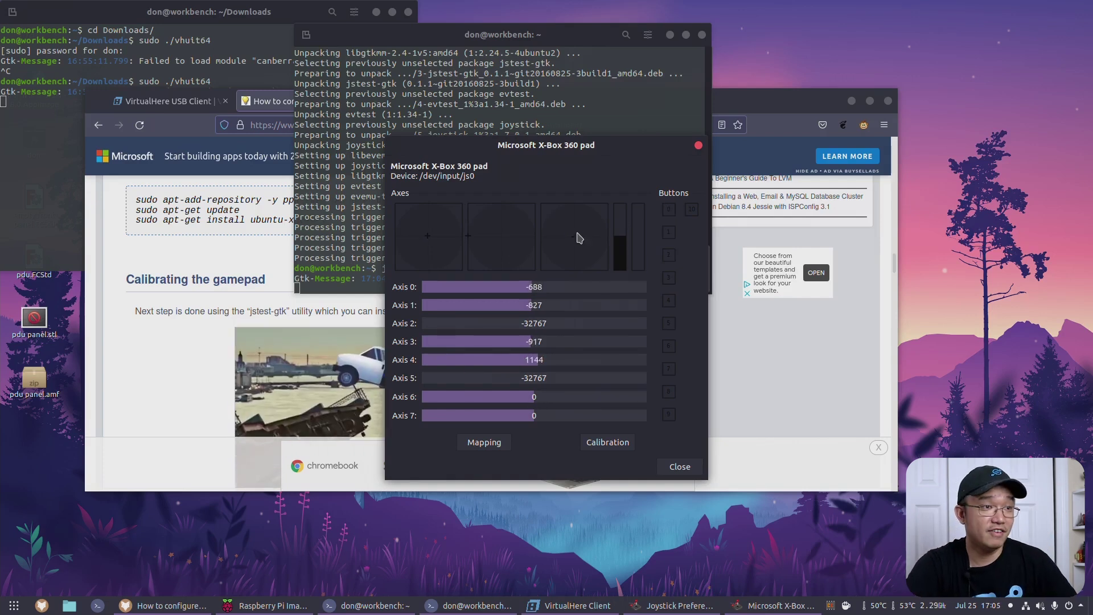
pyautogui.click(679, 466)
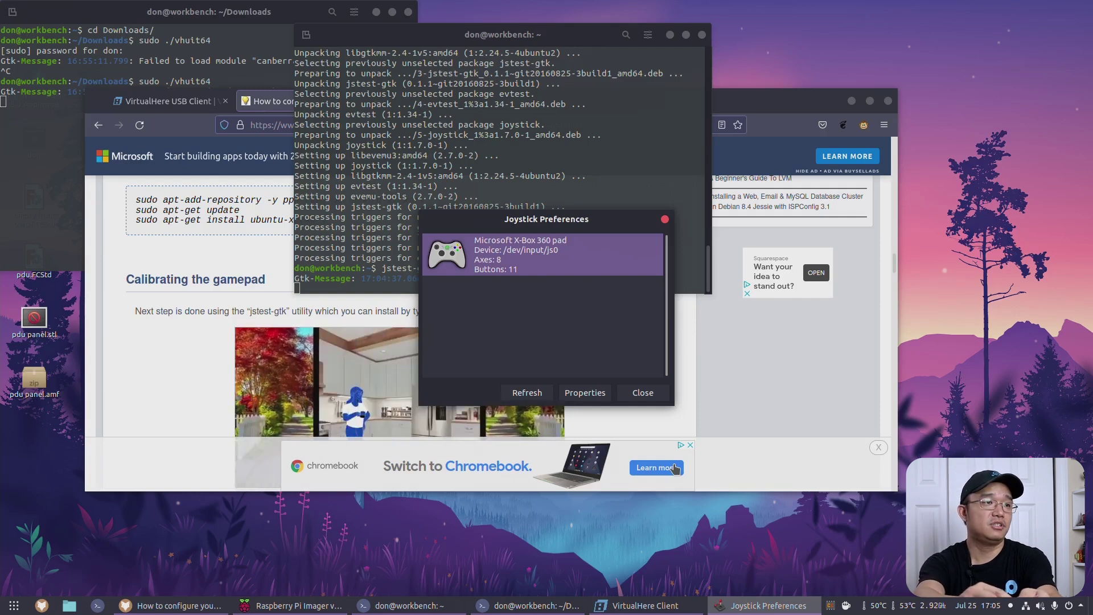
pyautogui.hotkey('alt', 'Tab')
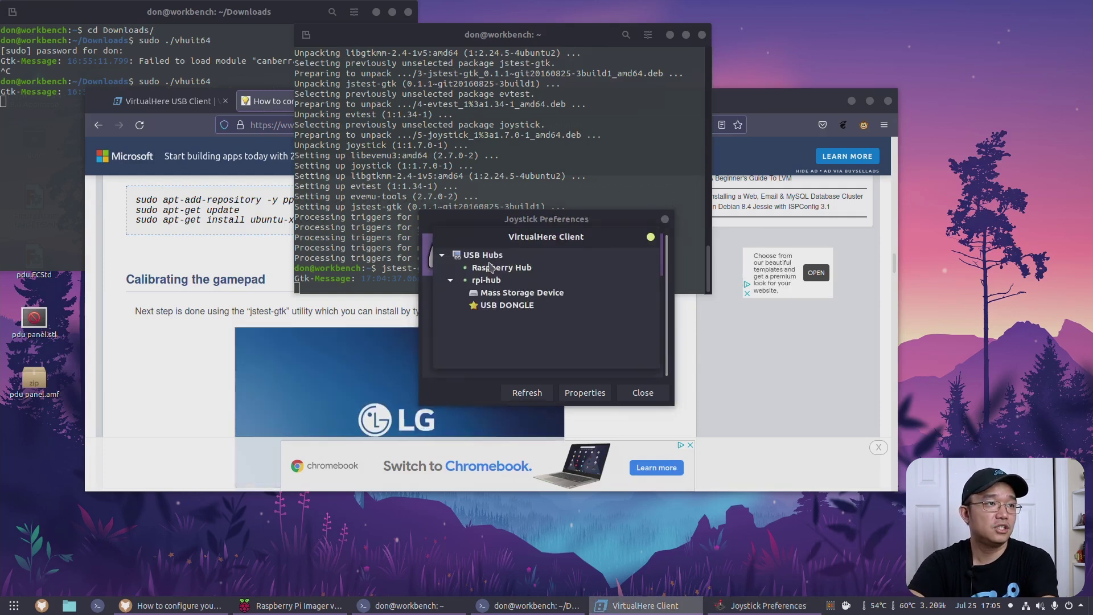
# Step: Start using the T.Flight Hotas X from the Raspberry Hub and dismiss the problem report
pyautogui.moveTo(493, 253); pyautogui.dragTo(438, 270)
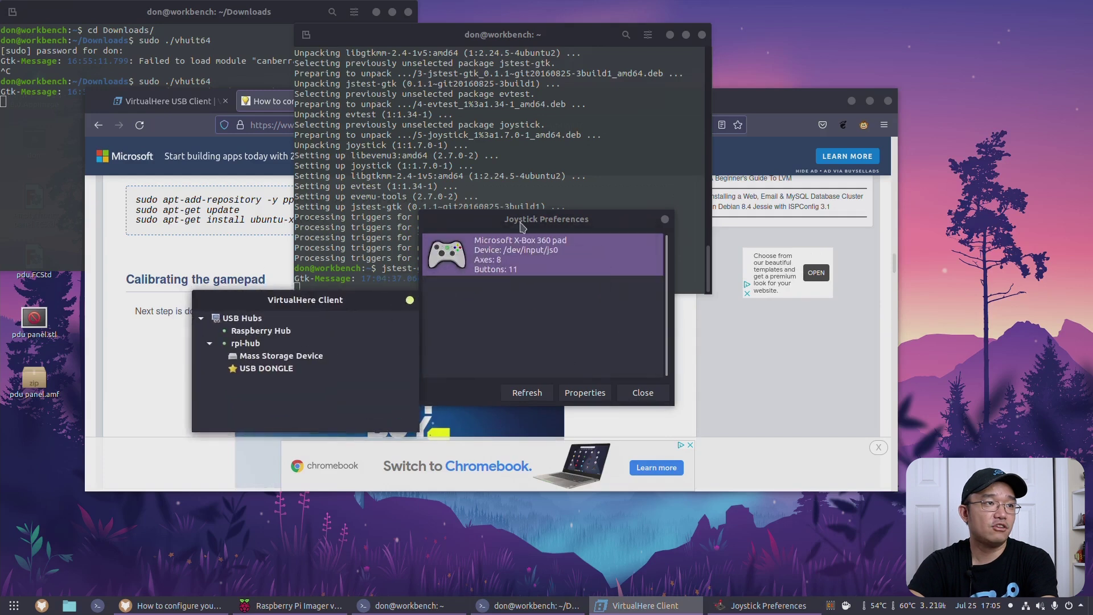
pyautogui.click(523, 226)
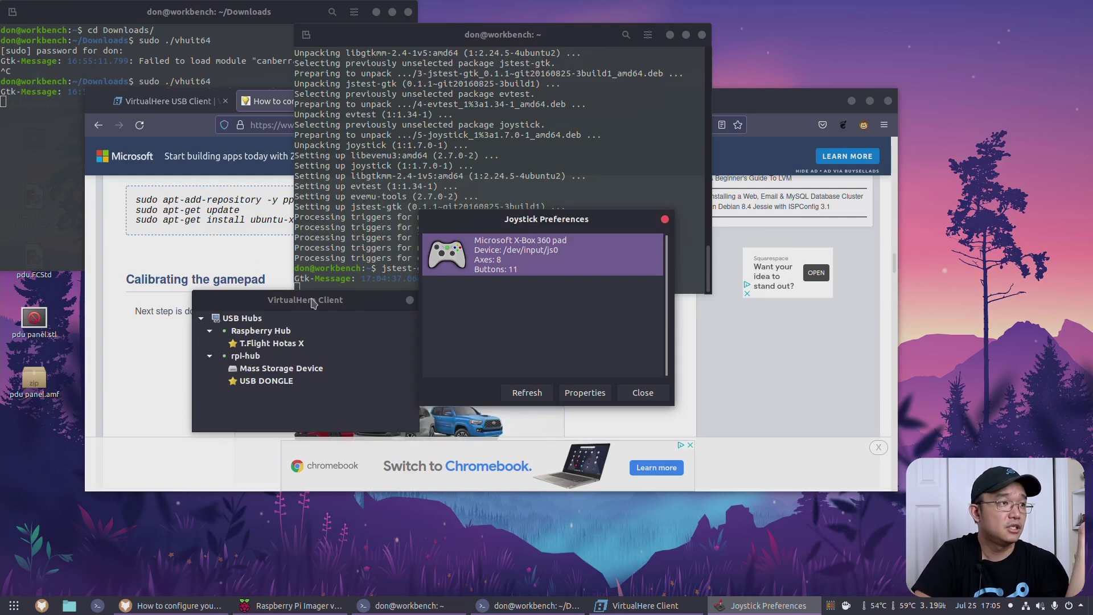
pyautogui.click(295, 345)
pyautogui.rightClick(294, 345)
pyautogui.click(295, 349)
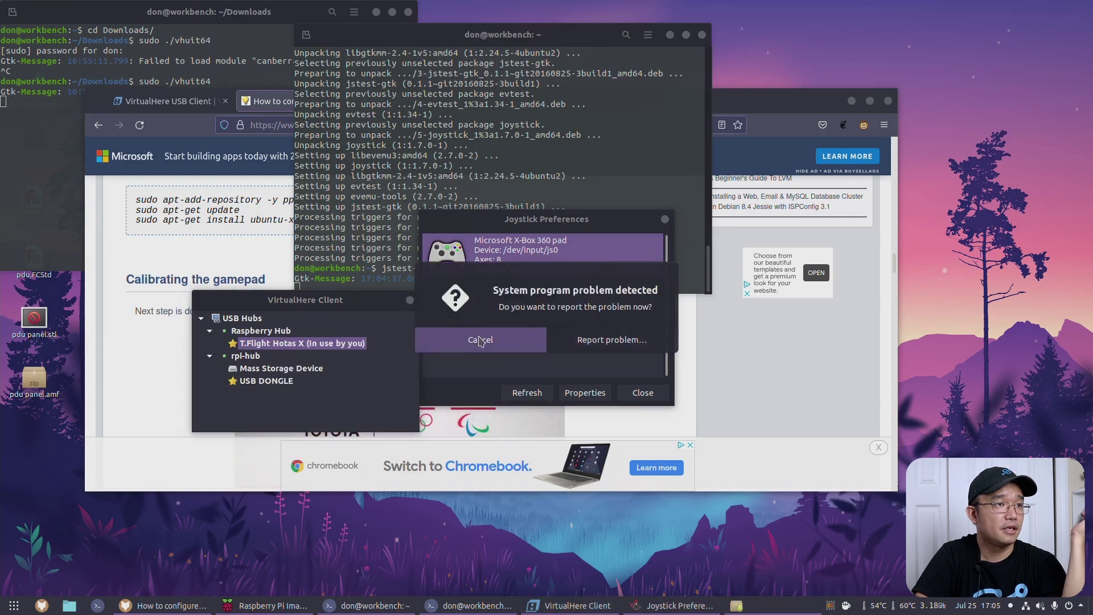
pyautogui.click(480, 339)
# Step: Close Joystick Preferences and rerun jstest-gtk so it lists the Thrustmaster at /dev/input/js0
pyautogui.click(643, 393)
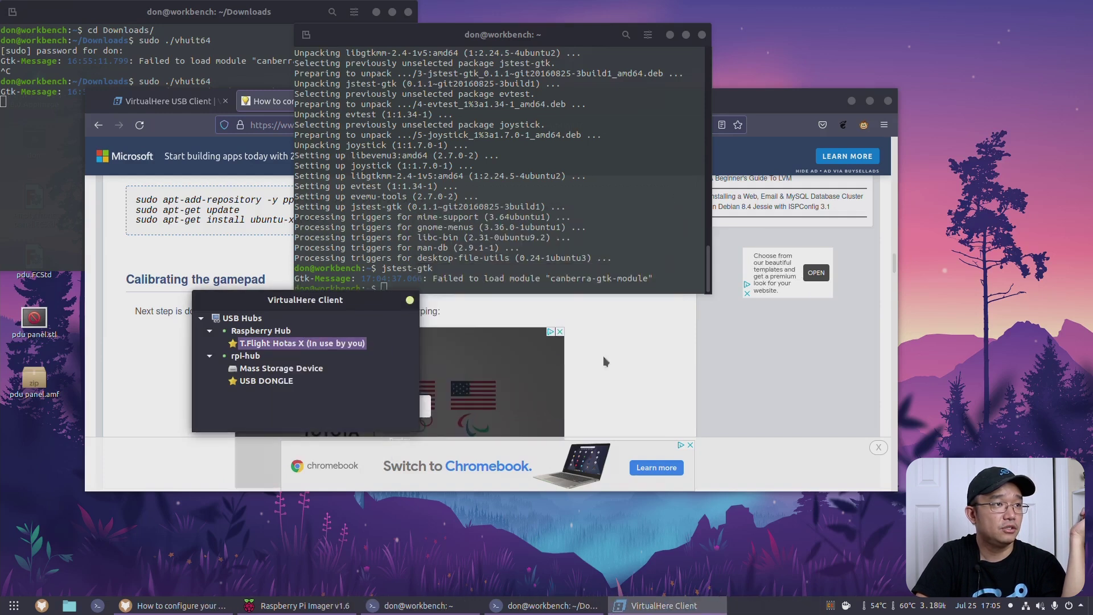
pyautogui.click(607, 238)
pyautogui.press('Up')
pyautogui.press('Return')
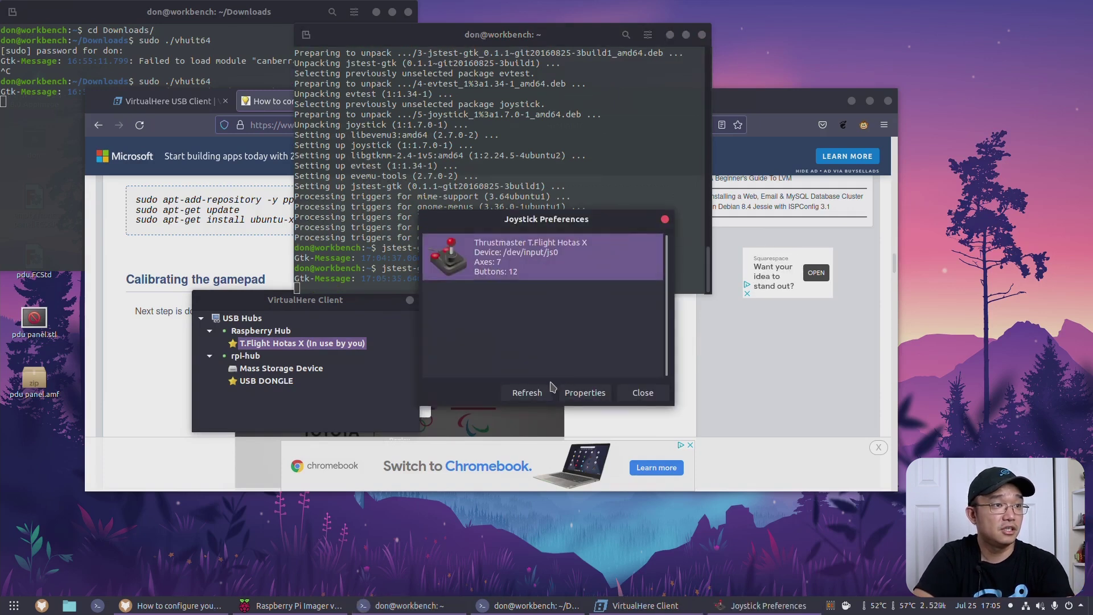
# Step: Open the T.Flight Hotas X test view showing Axis 0–6 and buttons, then raise VirtualHere Client
pyautogui.click(585, 392)
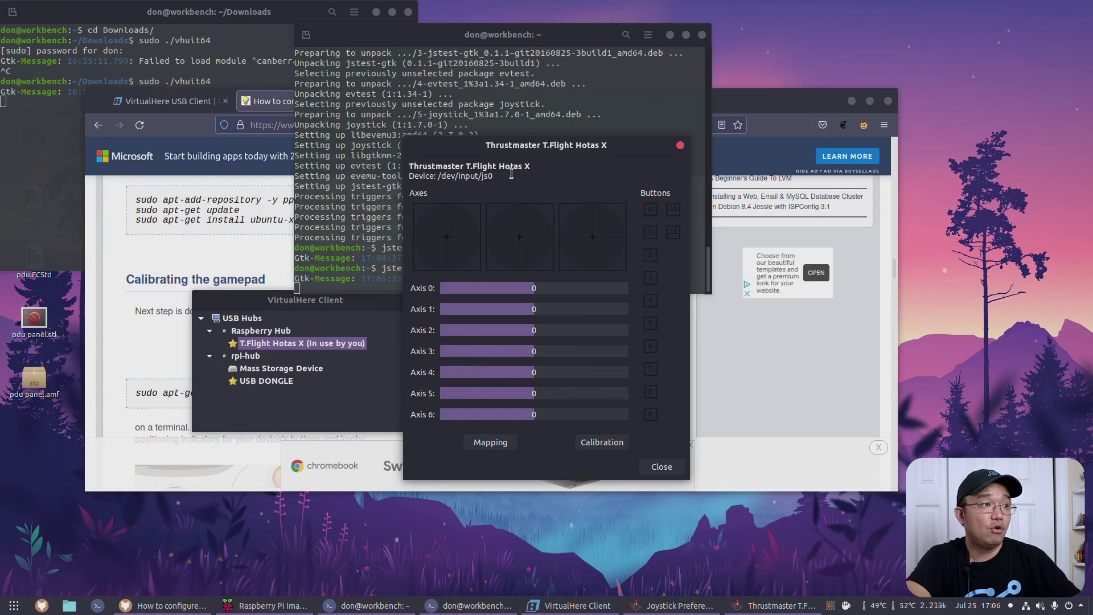
pyautogui.click(308, 315)
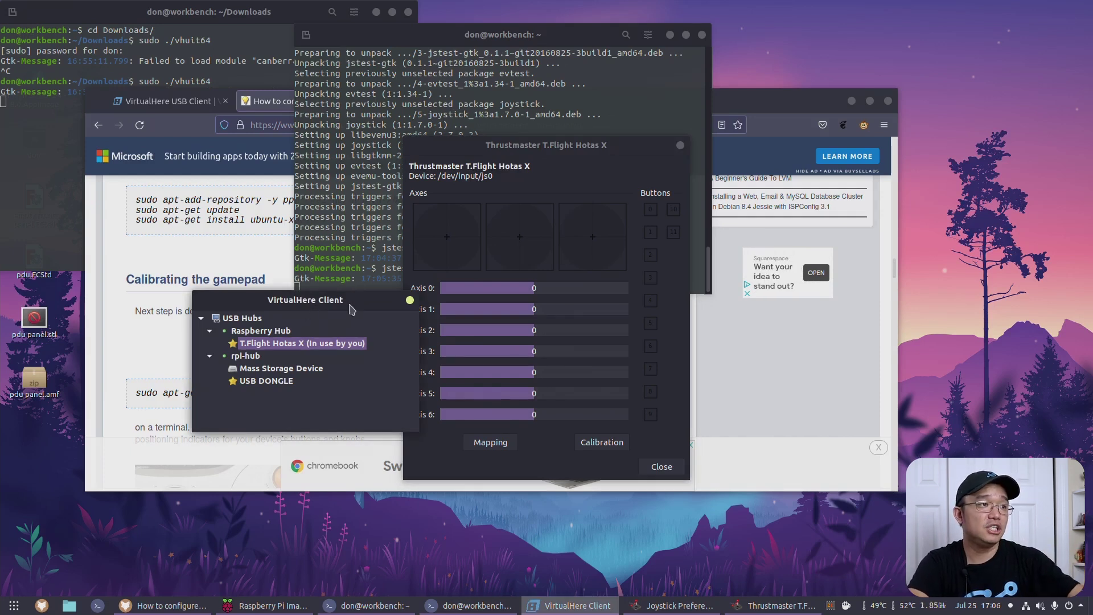
# Step: Bring Firefox forward and scroll the VirtualHere USB Client page back to its introduction
pyautogui.click(207, 104)
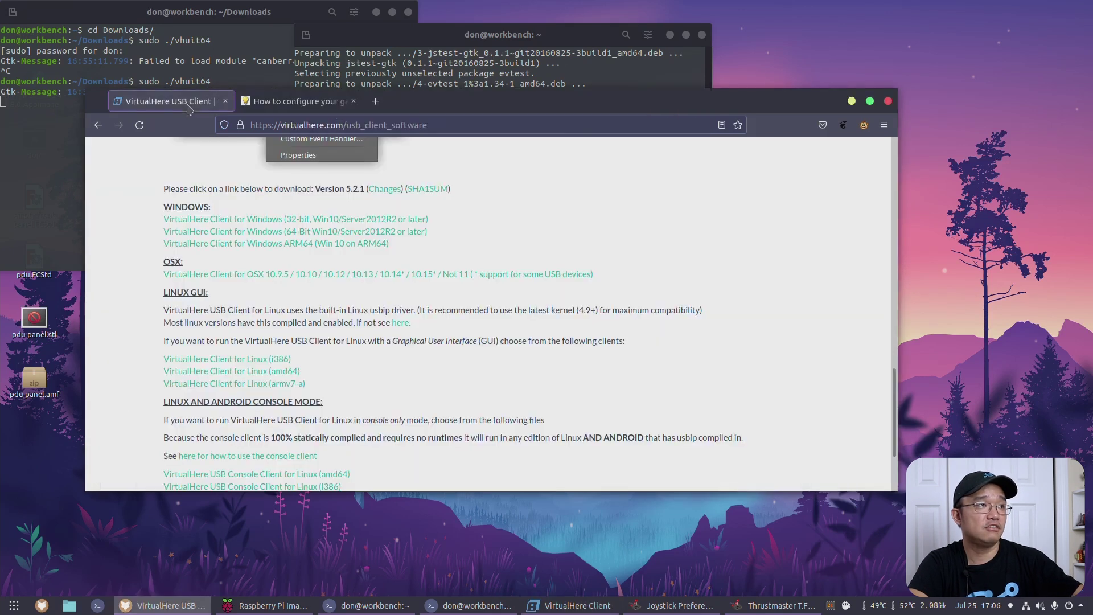
pyautogui.scroll(10, 378, 281)
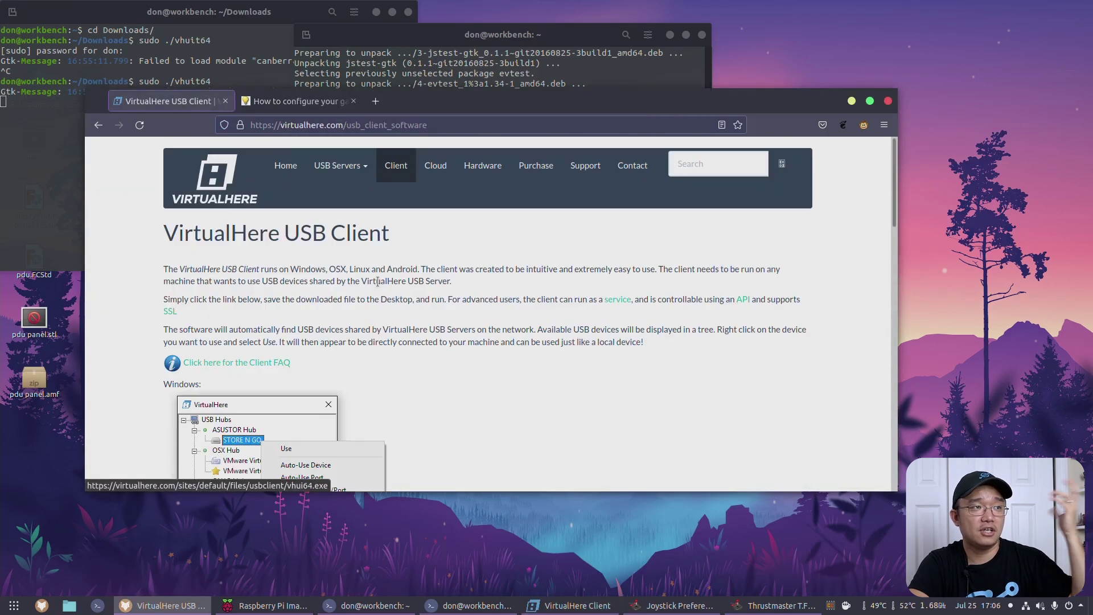